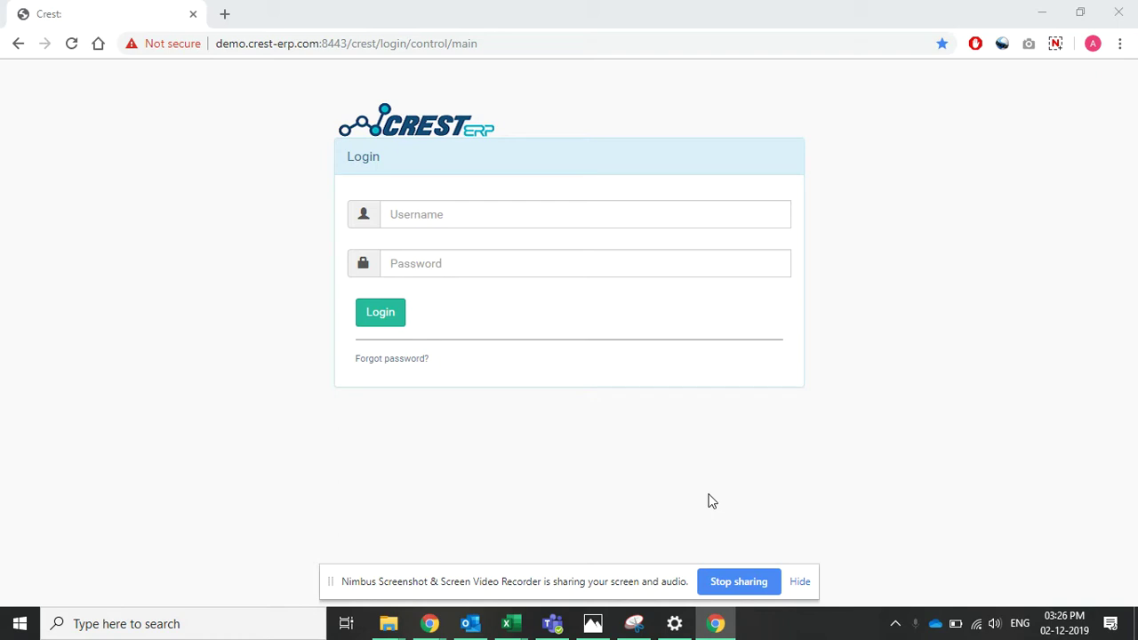
# - Log in to Crest ERP with the saved demo username and its password
pyautogui.click(446, 224)
pyautogui.write('cre')
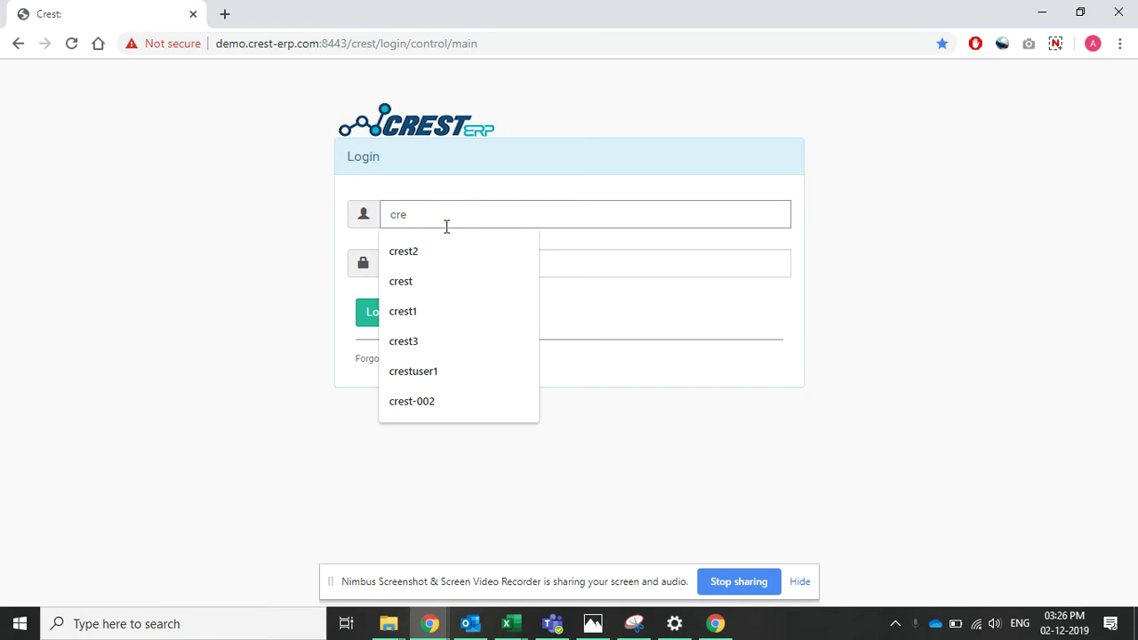
pyautogui.press('Down')
pyautogui.press('Return')
pyautogui.press('Tab')
pyautogui.write('cres')
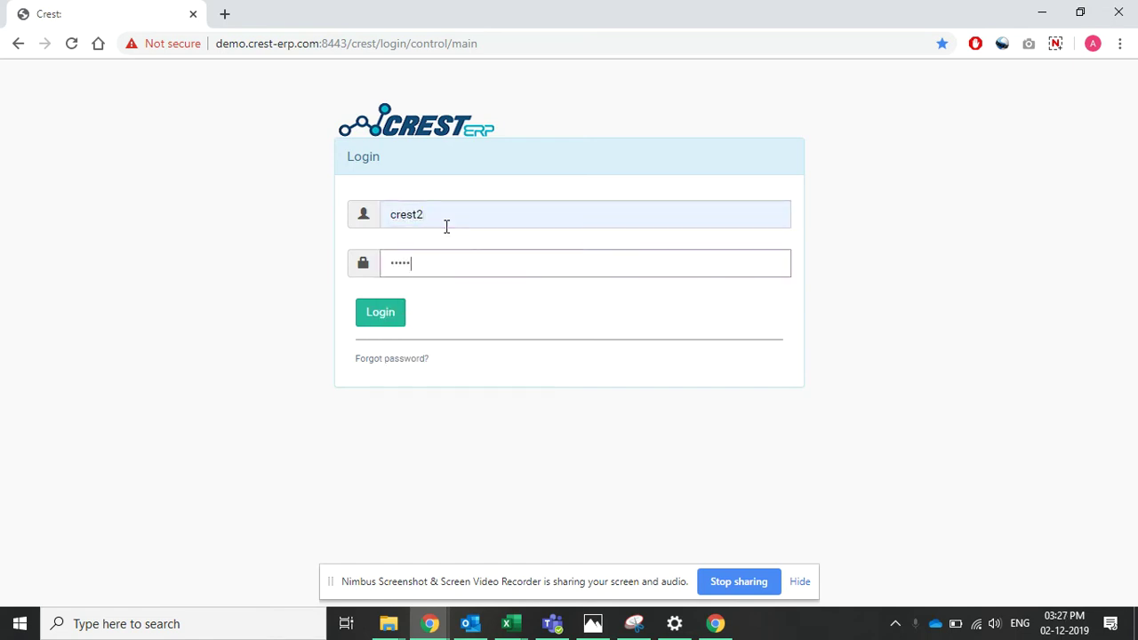
pyautogui.press('Return')
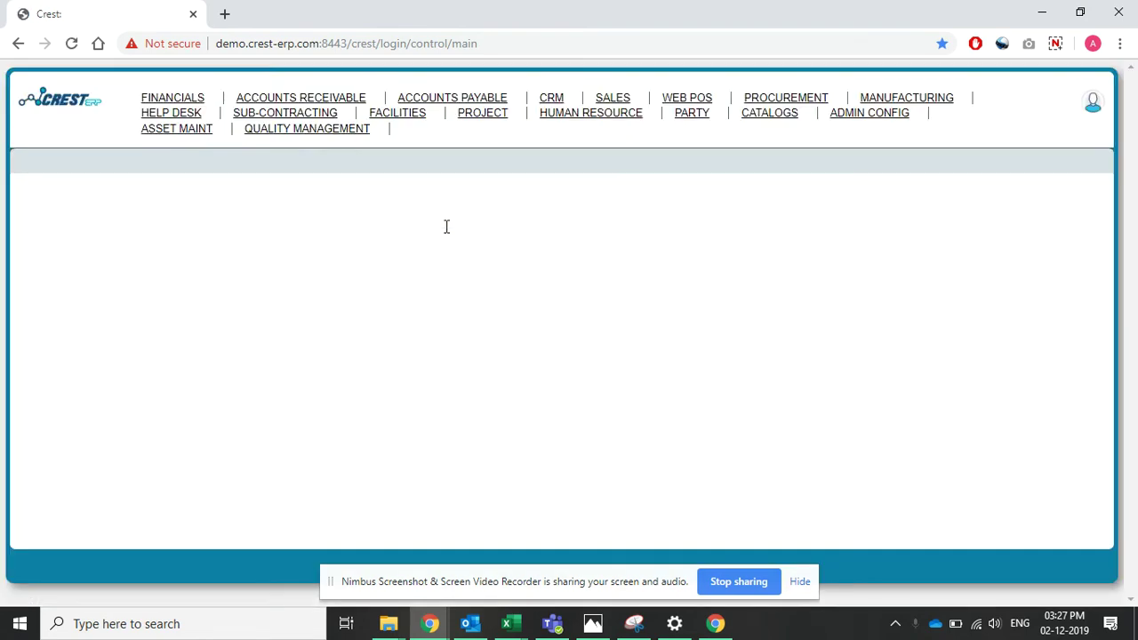
# - Open the Procurement module and look over its dashboard
pyautogui.click(770, 104)
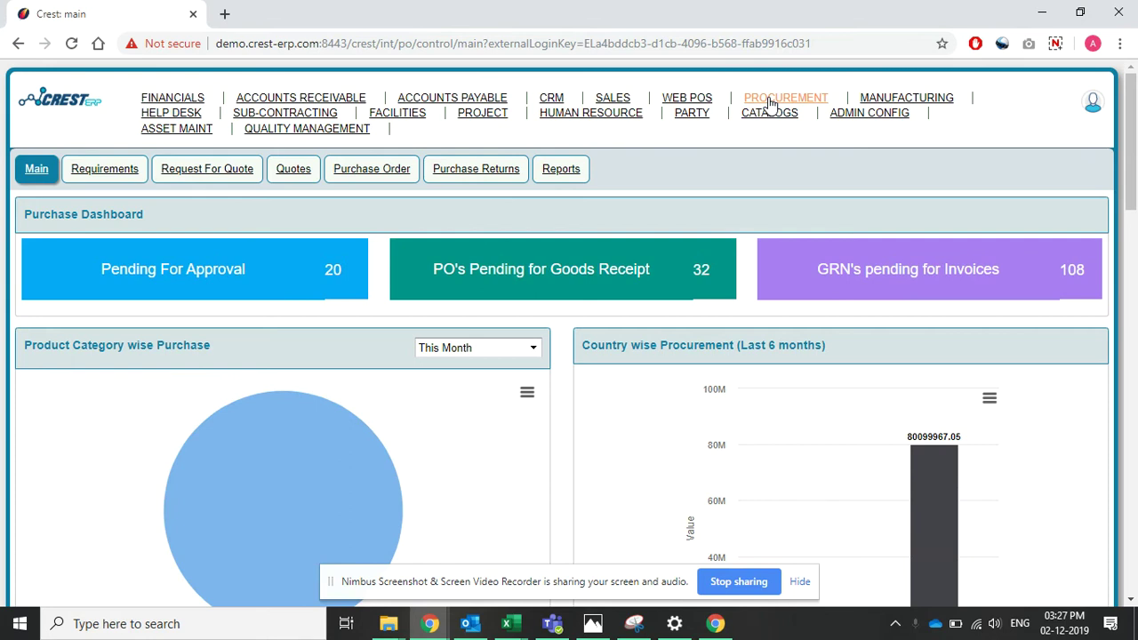
pyautogui.scroll(-6, 770, 105)
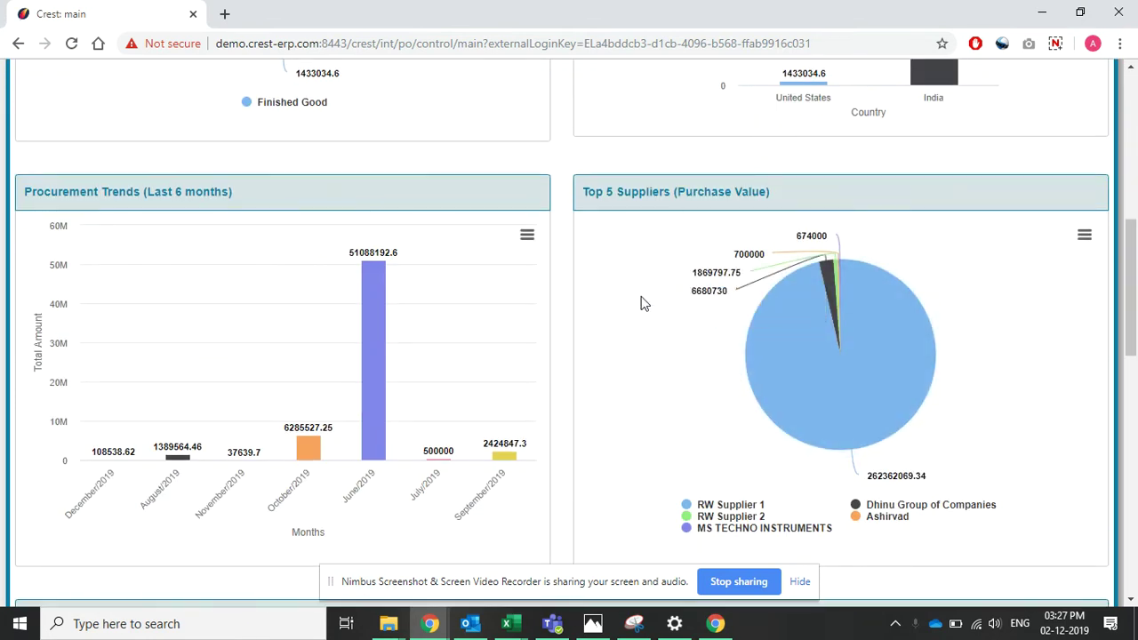
pyautogui.moveTo(376, 309)
pyautogui.scroll(2, 373, 311)
pyautogui.scroll(4, 373, 314)
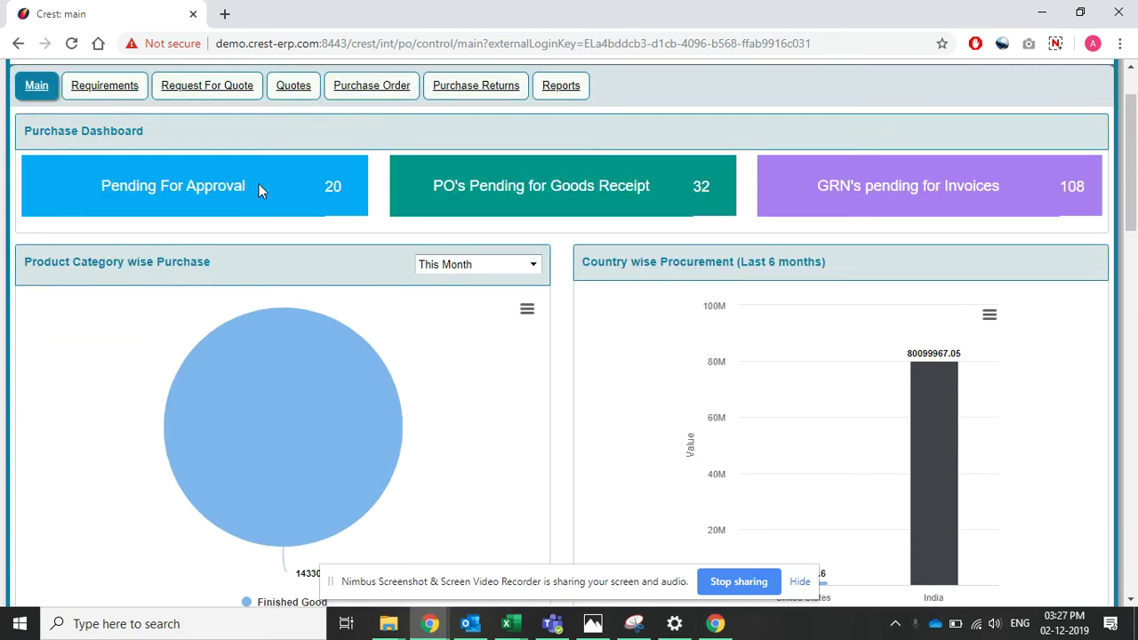
# - List the purchase orders pending approval, then return to the Purchase Dashboard
pyautogui.click(337, 196)
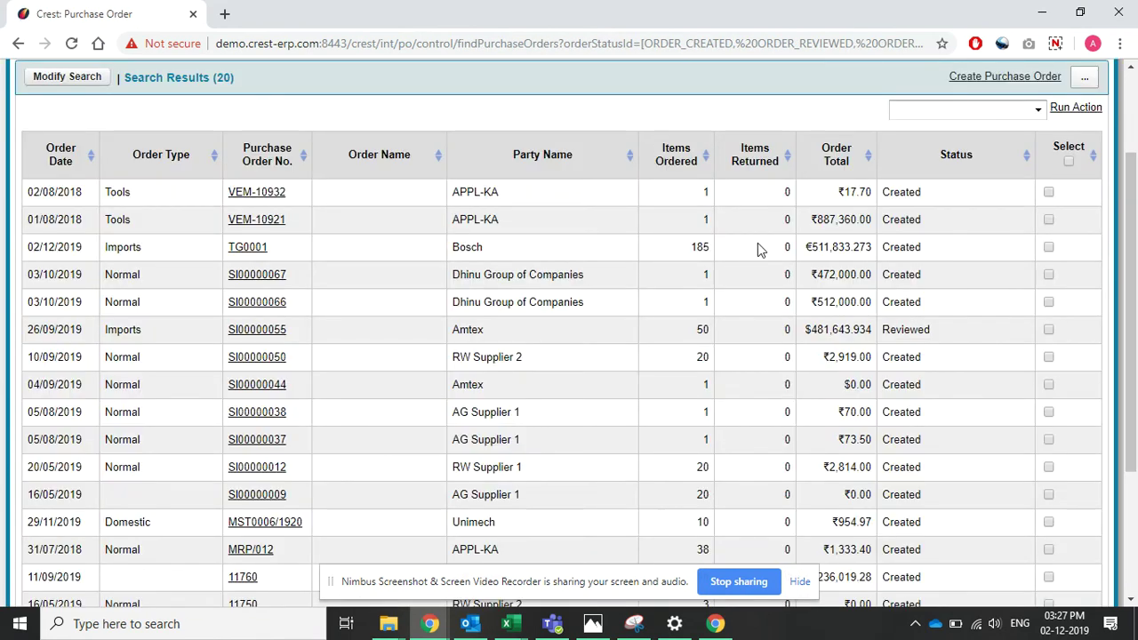
pyautogui.scroll(3, 168, 152)
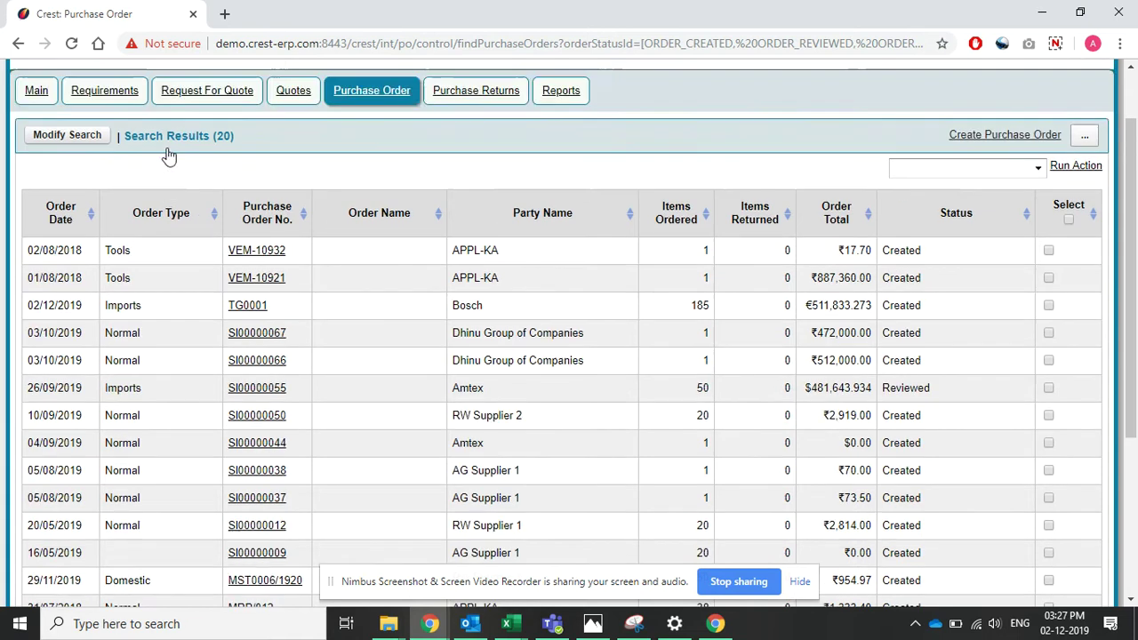
pyautogui.click(88, 219)
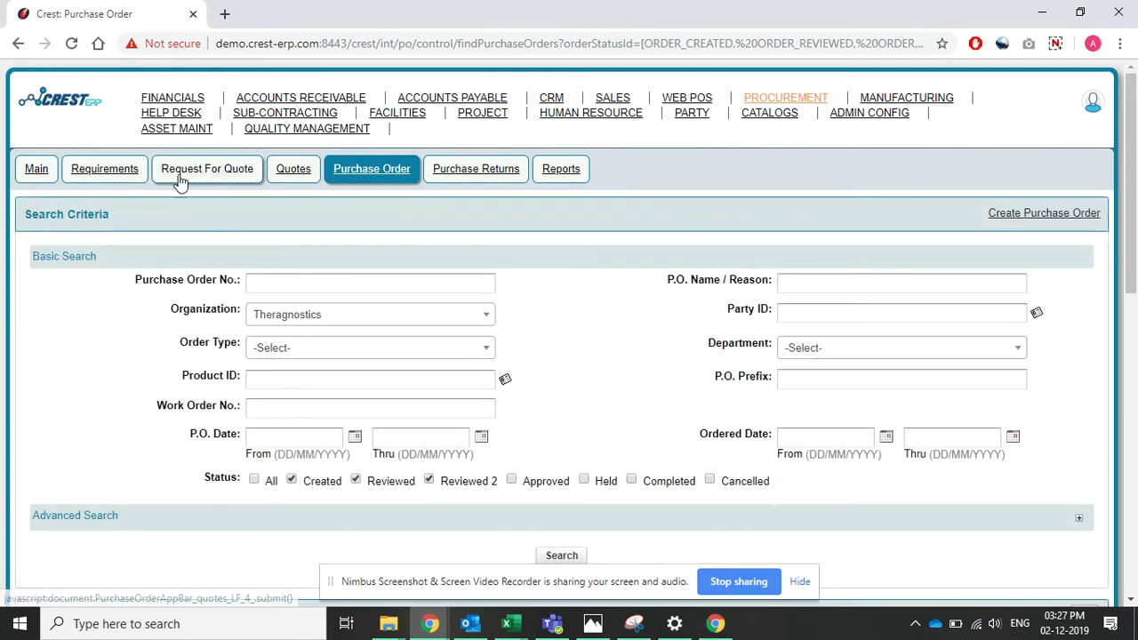
pyautogui.click(35, 171)
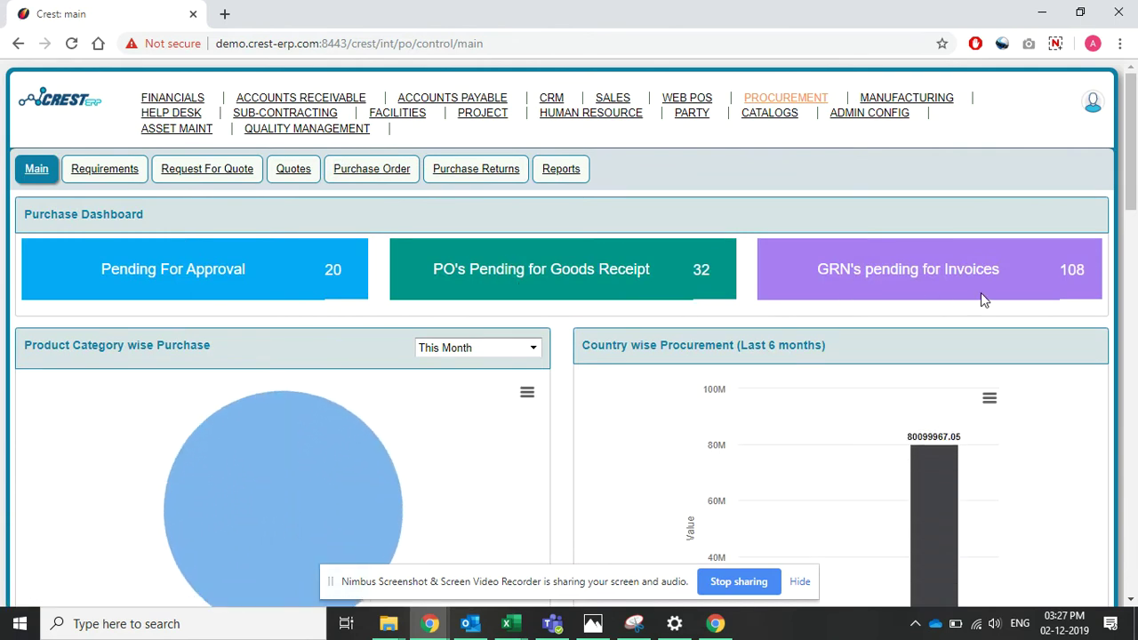
# - Run a purchase order search with the order type left unchanged
pyautogui.click(365, 170)
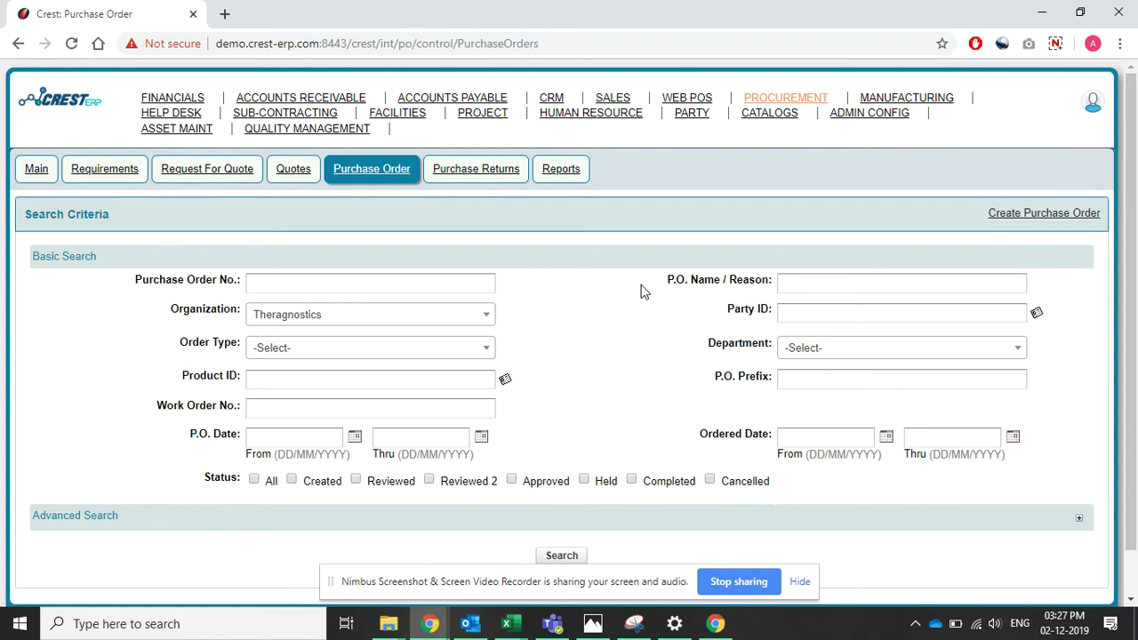
pyautogui.scroll(-1, 640, 290)
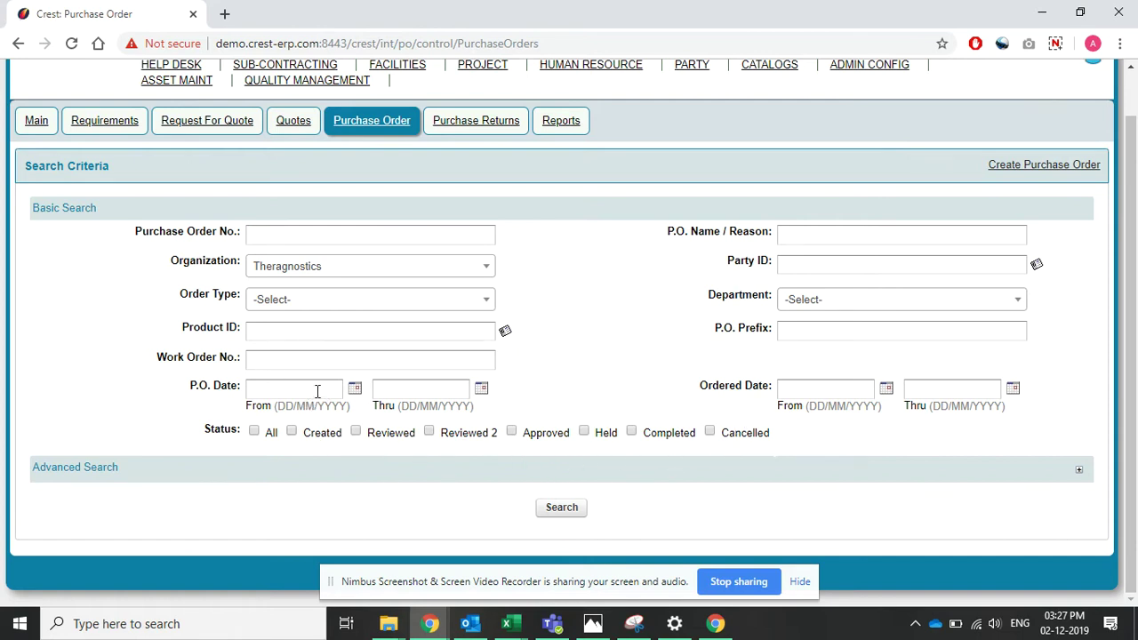
pyautogui.click(386, 302)
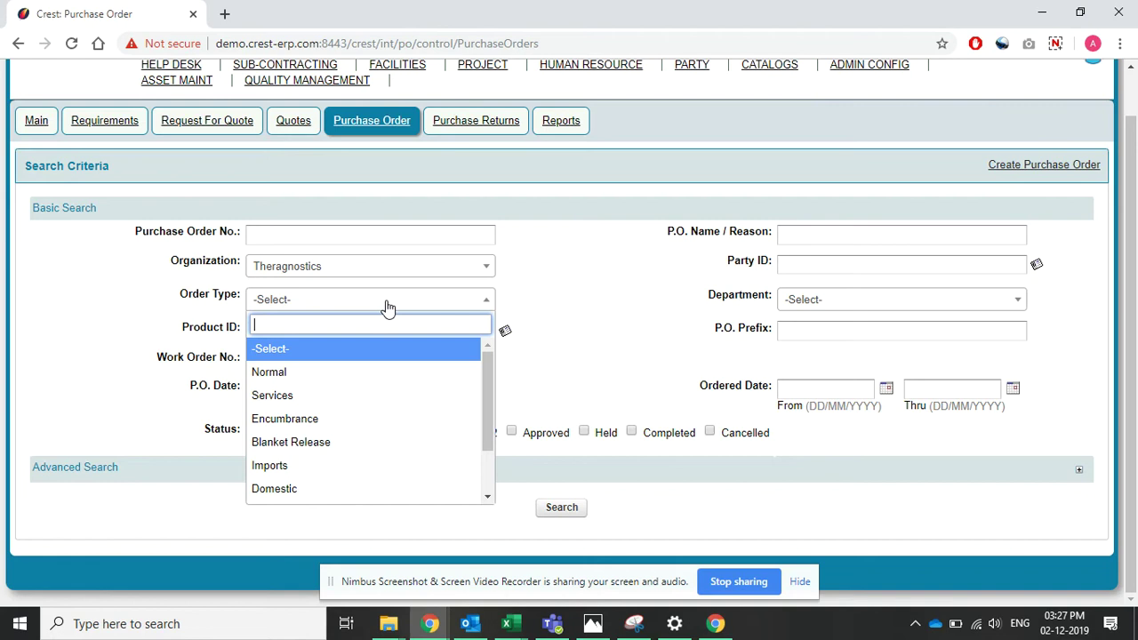
pyautogui.click(575, 313)
pyautogui.click(573, 507)
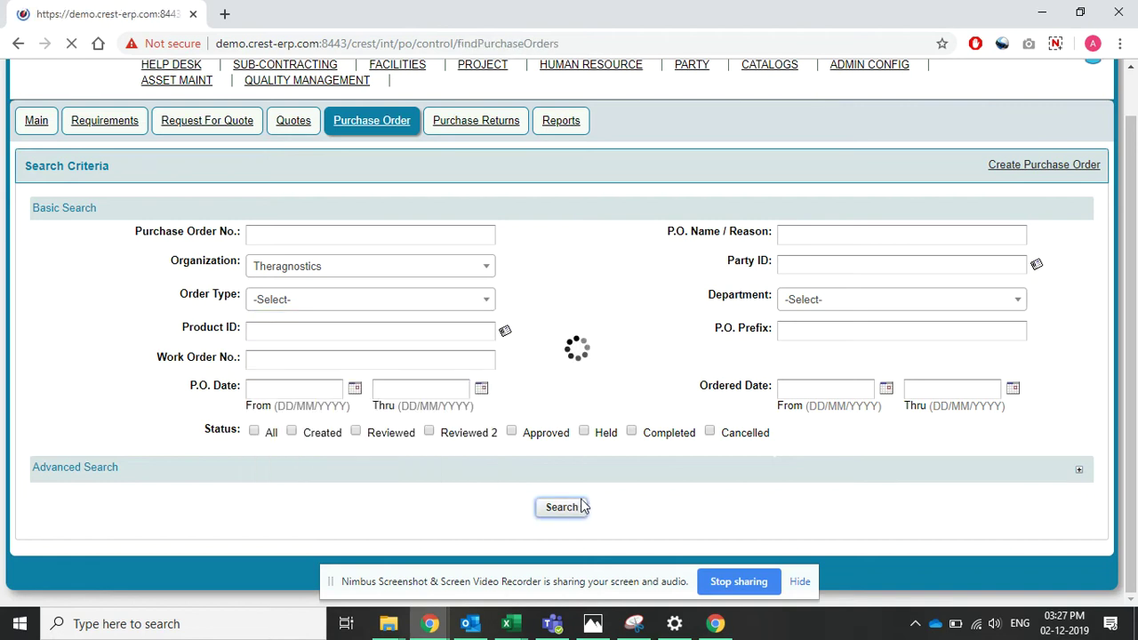
pyautogui.scroll(-1, 594, 429)
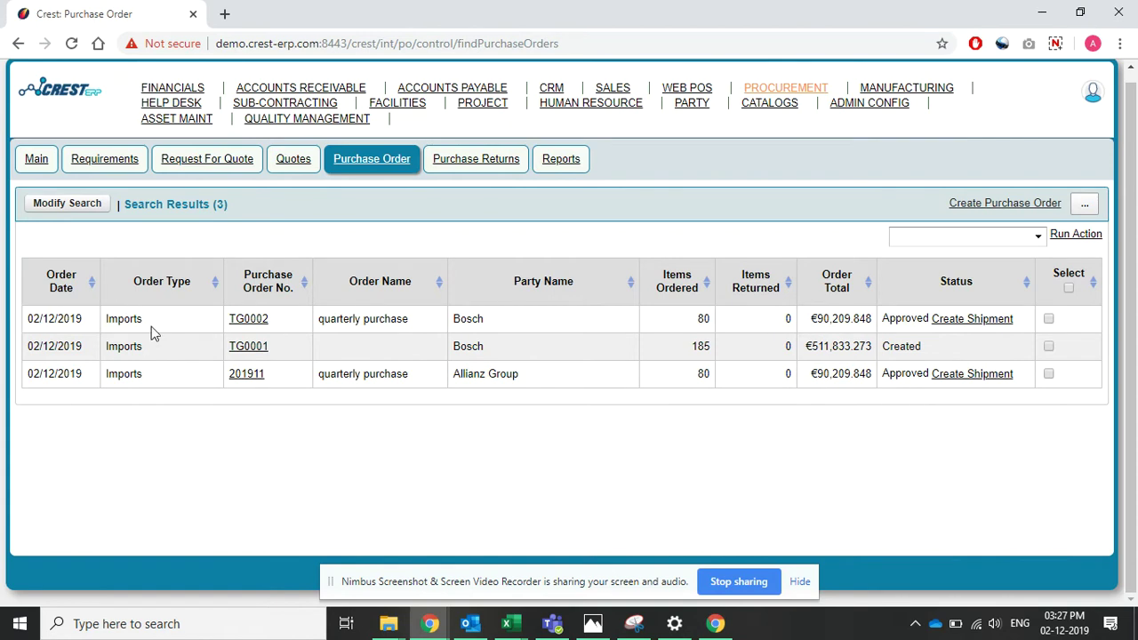
# - Search for purchase orders with Completed status
pyautogui.click(64, 214)
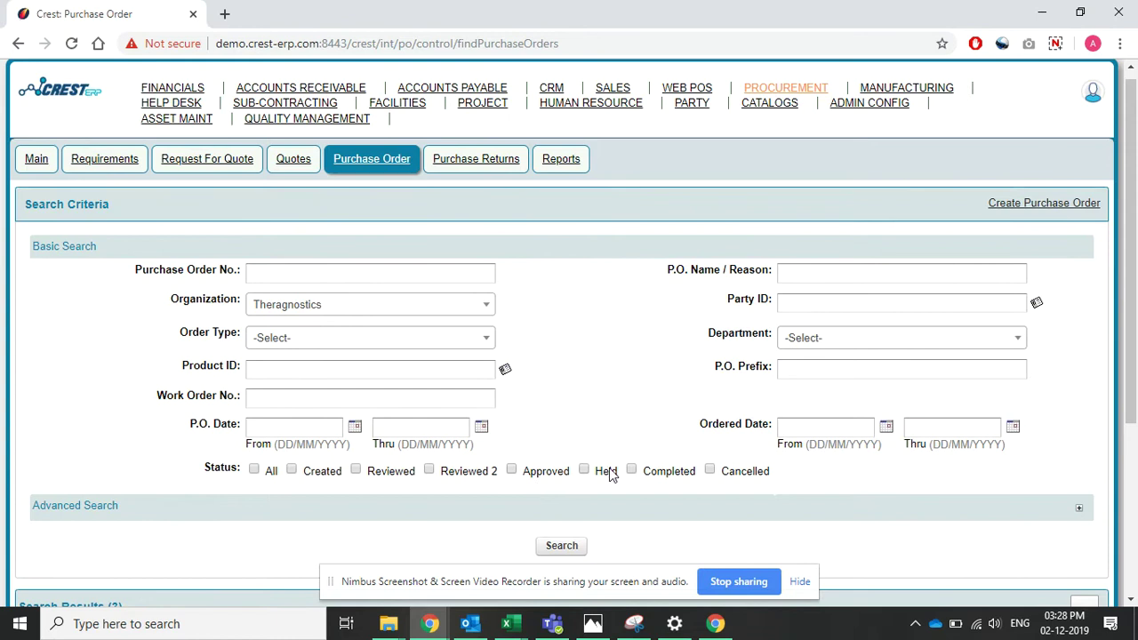
pyautogui.click(632, 470)
pyautogui.click(561, 545)
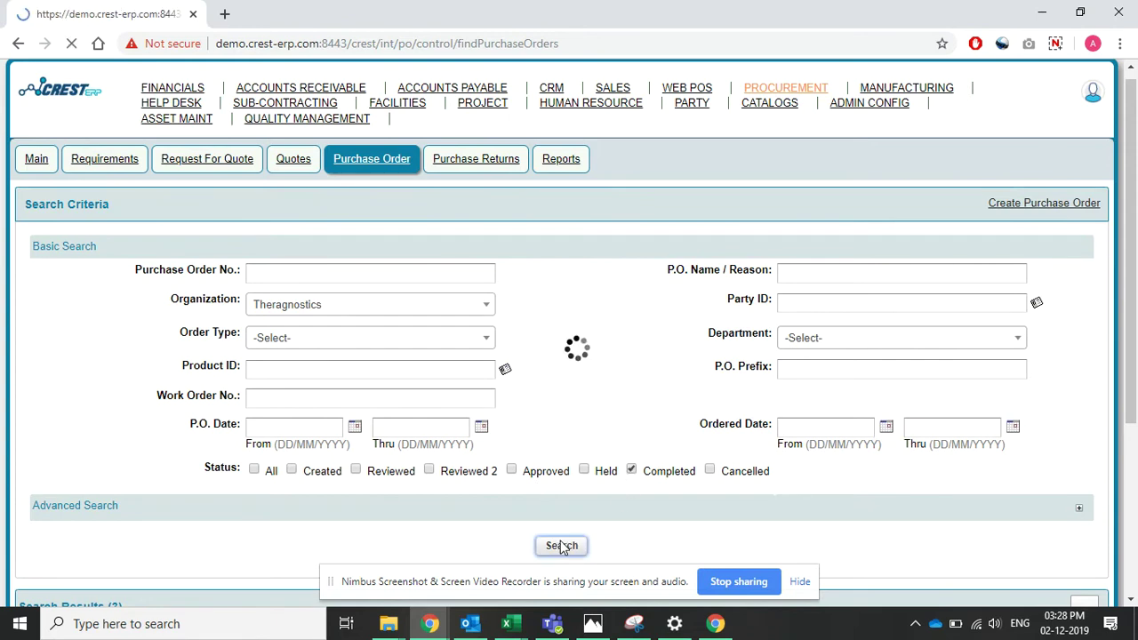
# - Search for Approved-only orders, finding TG0002 (Bosch) and 201911 (Allianz Group)
pyautogui.click(40, 213)
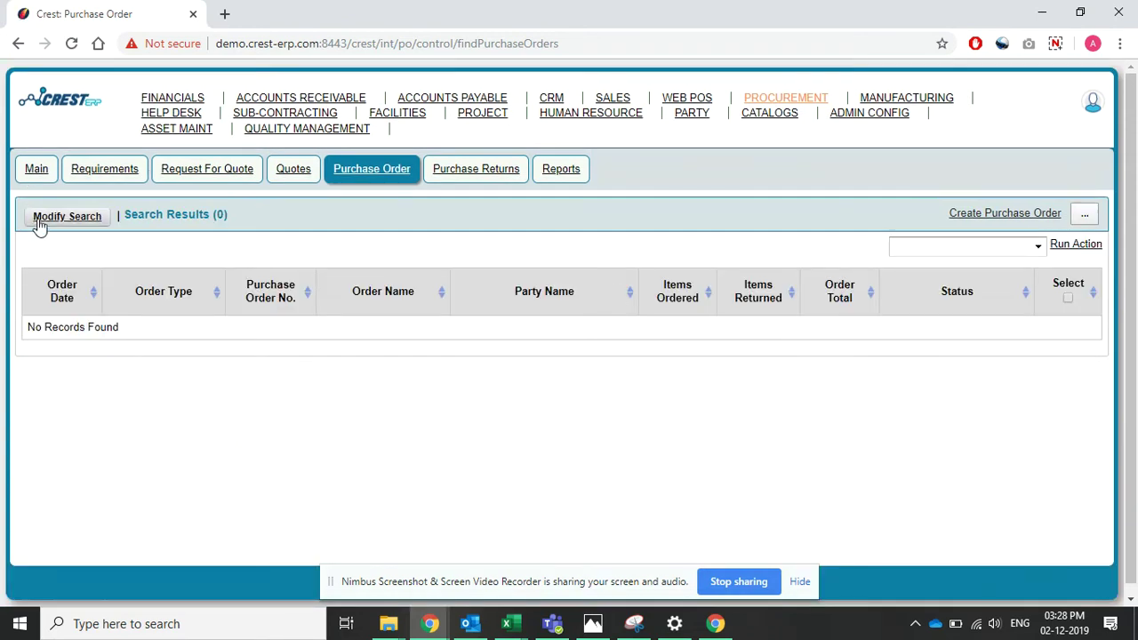
pyautogui.click(511, 479)
pyautogui.click(632, 479)
pyautogui.click(567, 554)
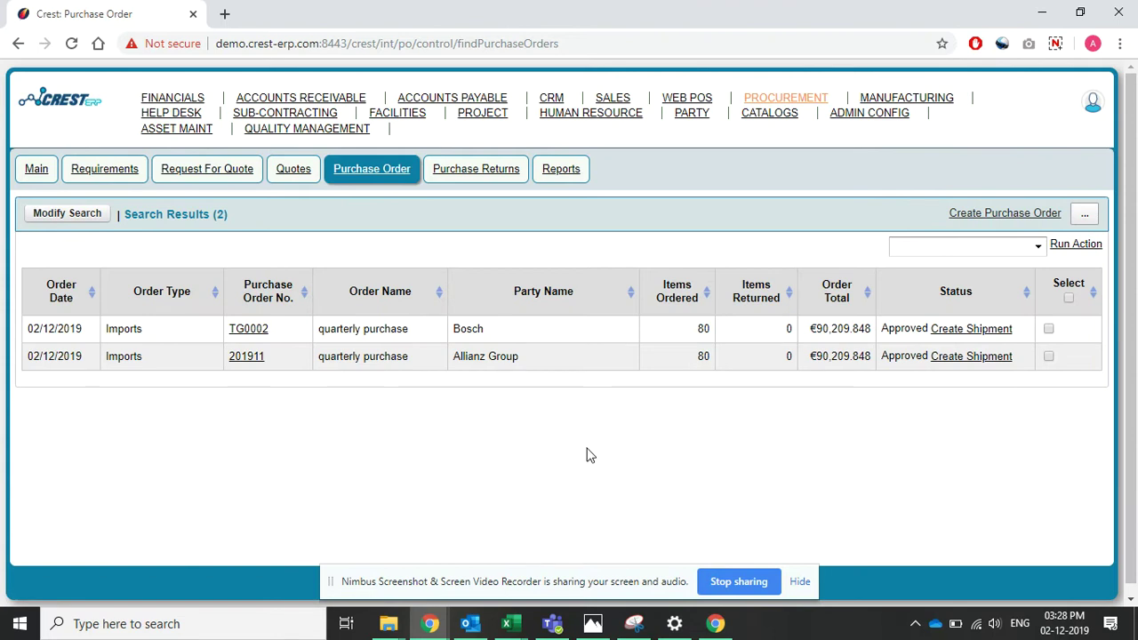
pyautogui.click(76, 220)
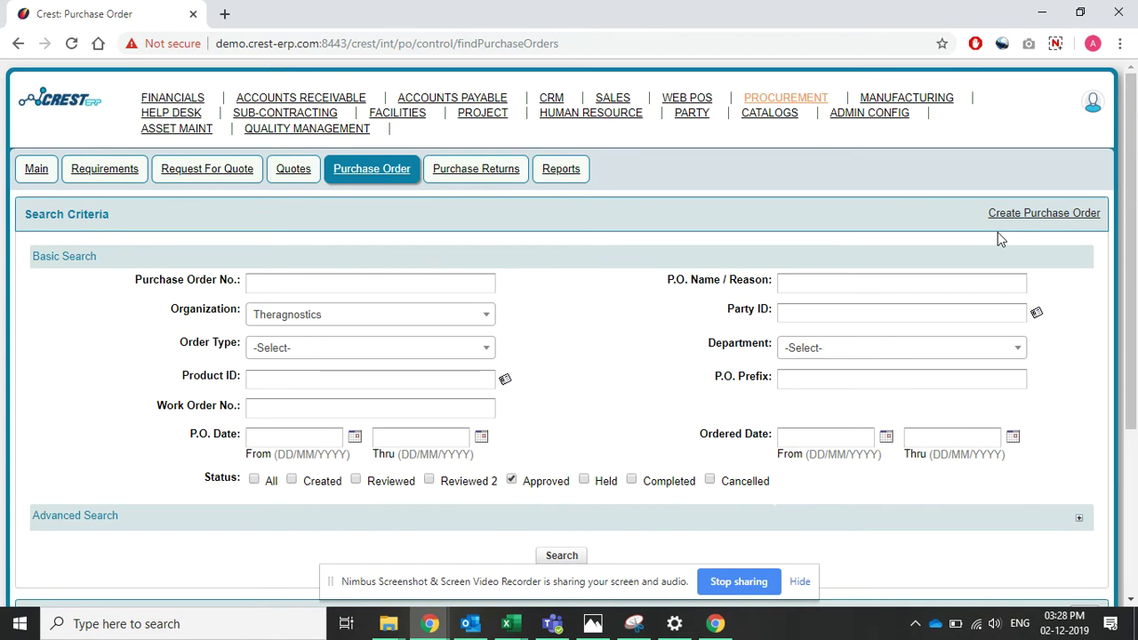
# - Start a new purchase order and choose Bosch as the supplier
pyautogui.click(1020, 222)
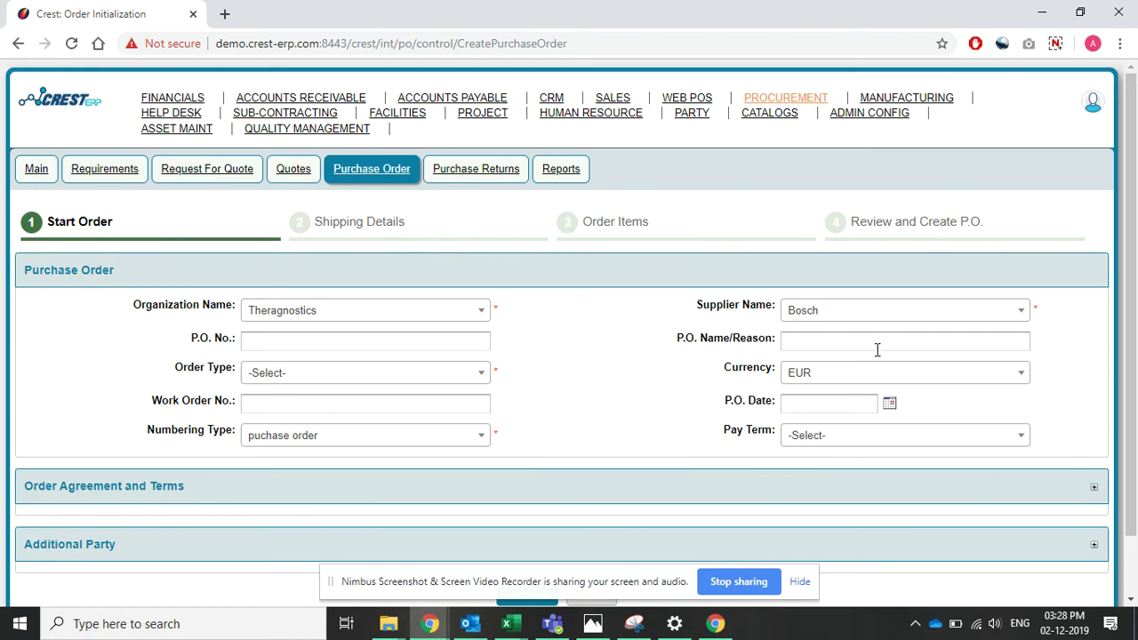
pyautogui.click(843, 322)
pyautogui.click(829, 384)
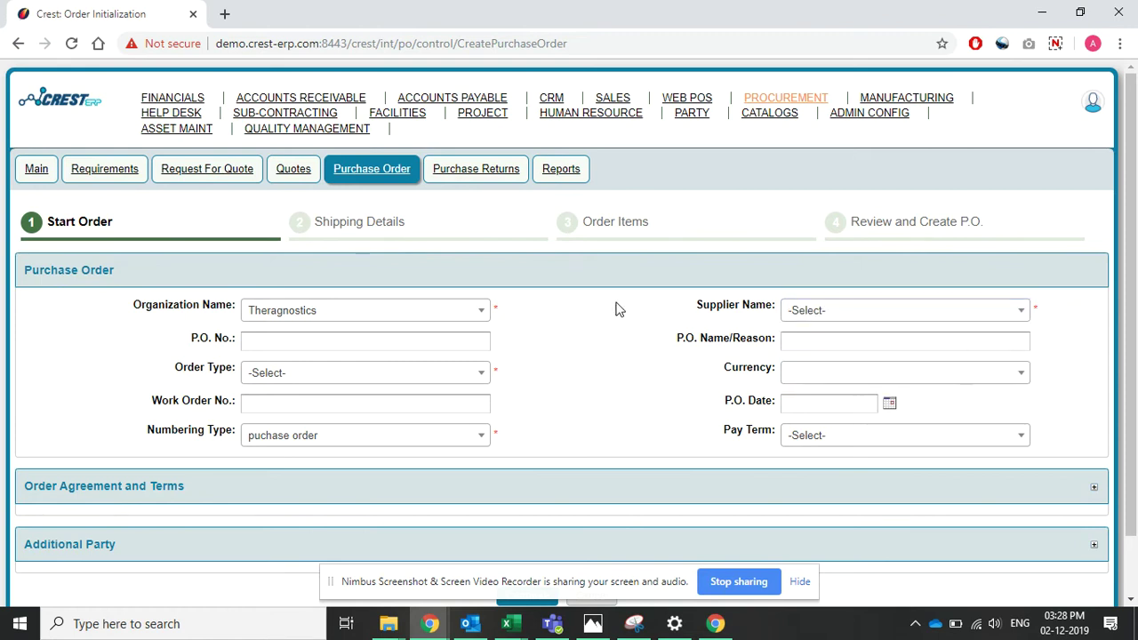
pyautogui.click(827, 317)
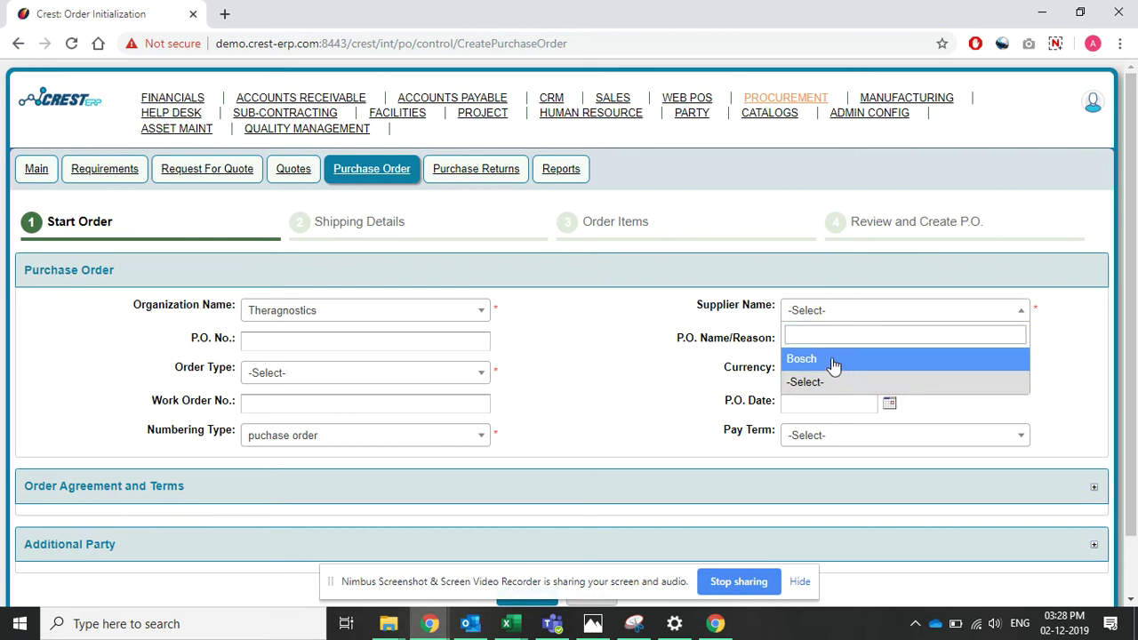
pyautogui.click(834, 360)
pyautogui.click(809, 308)
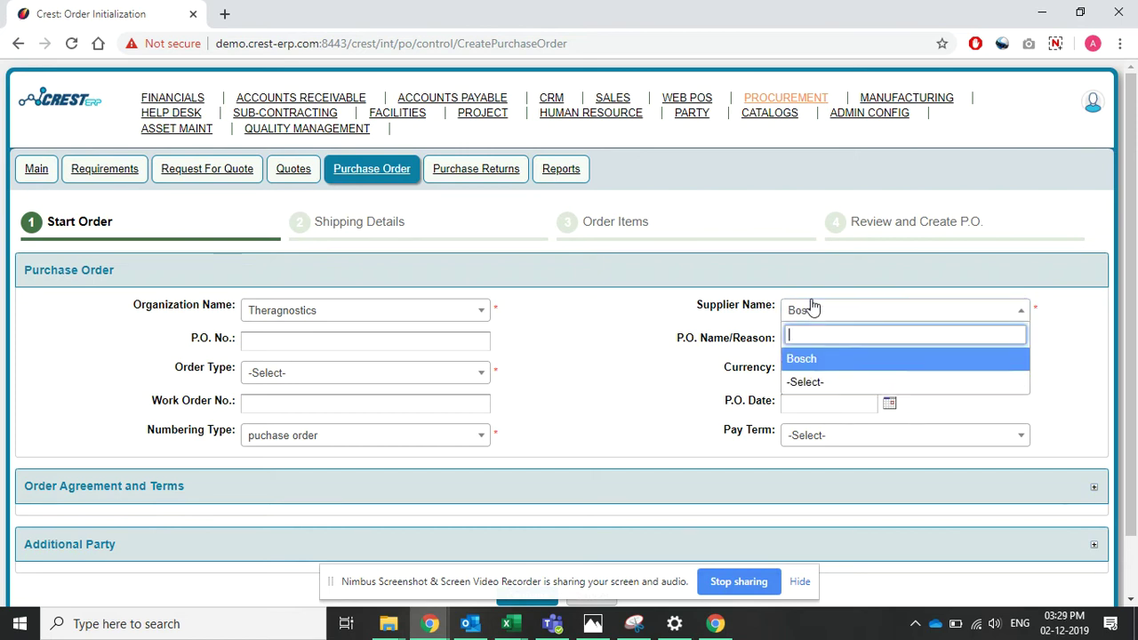
pyautogui.click(811, 388)
pyautogui.click(849, 313)
pyautogui.click(846, 359)
pyautogui.click(614, 387)
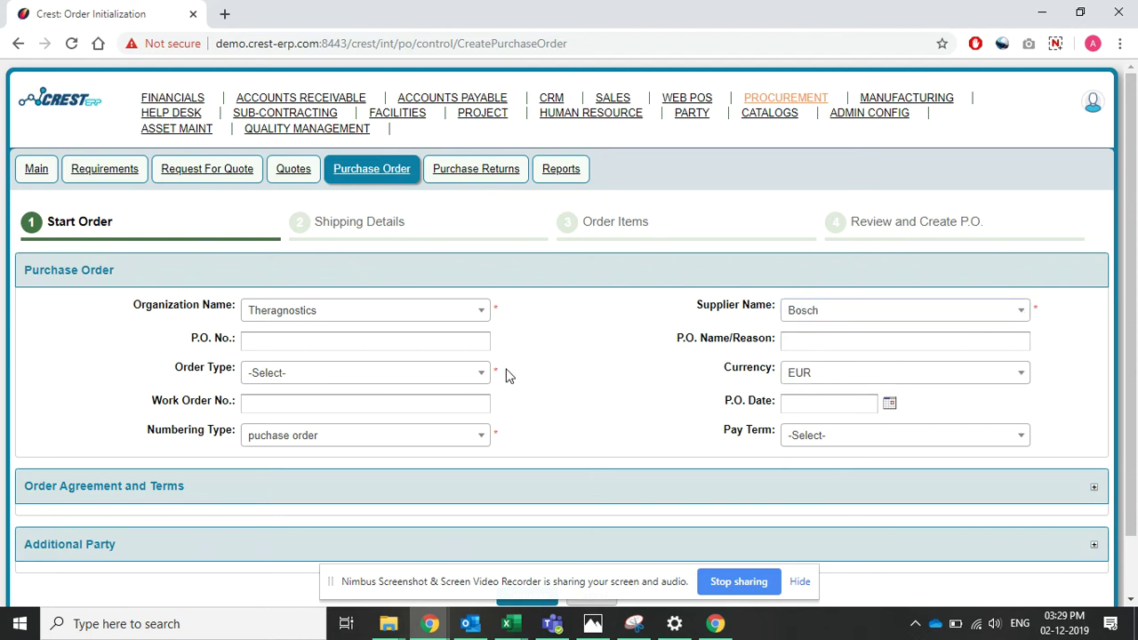
# - Set the order type to Imports, leaving numbering unchanged, and continue to shipping details
pyautogui.click(465, 374)
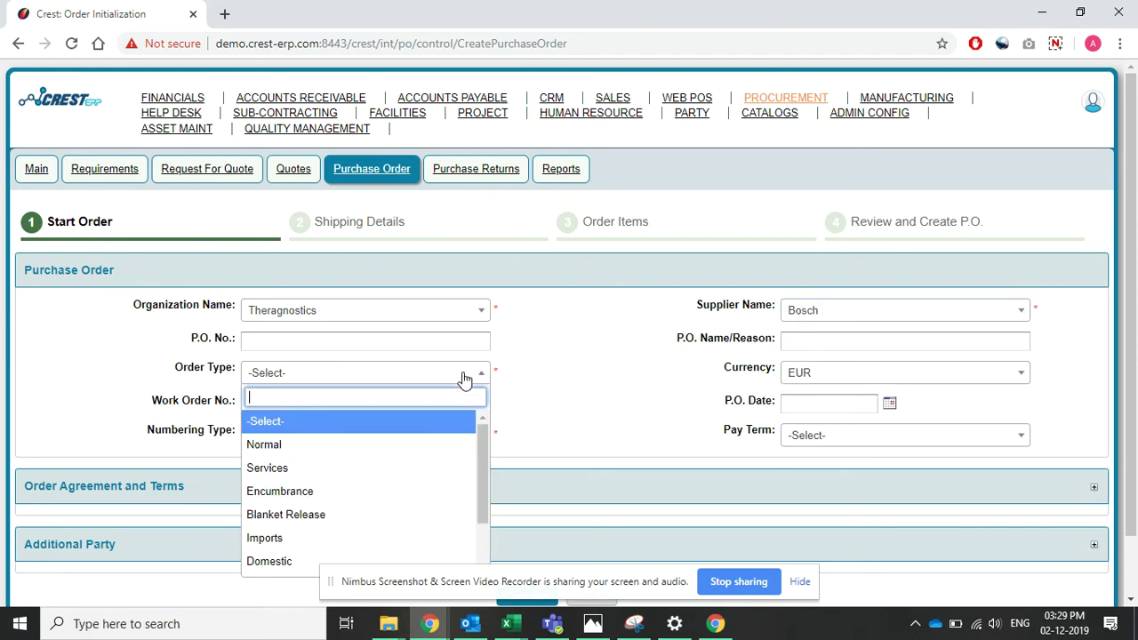
pyautogui.click(328, 538)
pyautogui.click(442, 436)
pyautogui.click(442, 437)
pyautogui.scroll(-1, 571, 431)
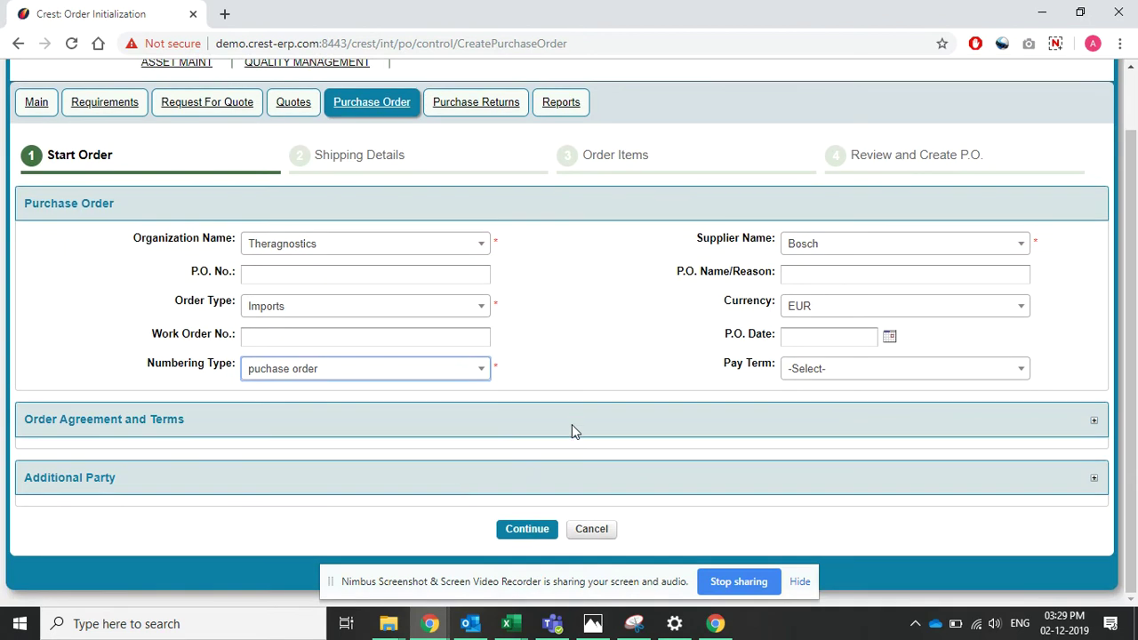
pyautogui.click(521, 532)
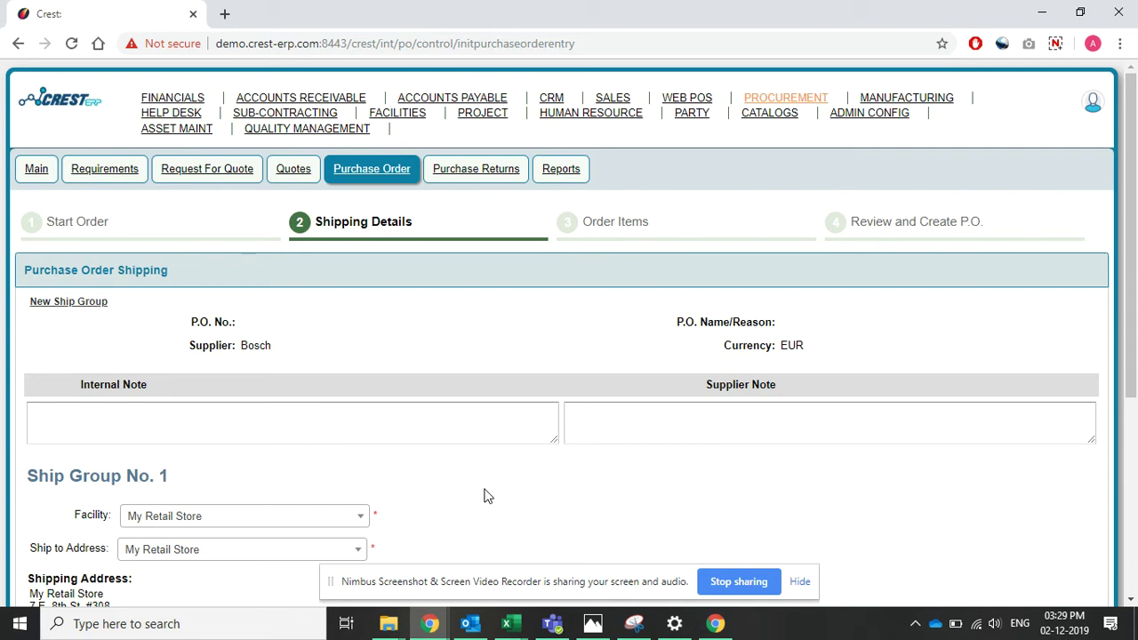
# - Keep My Retail Store as both the facility and the ship-to address
pyautogui.scroll(-2, 251, 496)
pyautogui.click(264, 363)
pyautogui.click(264, 363)
pyautogui.click(256, 392)
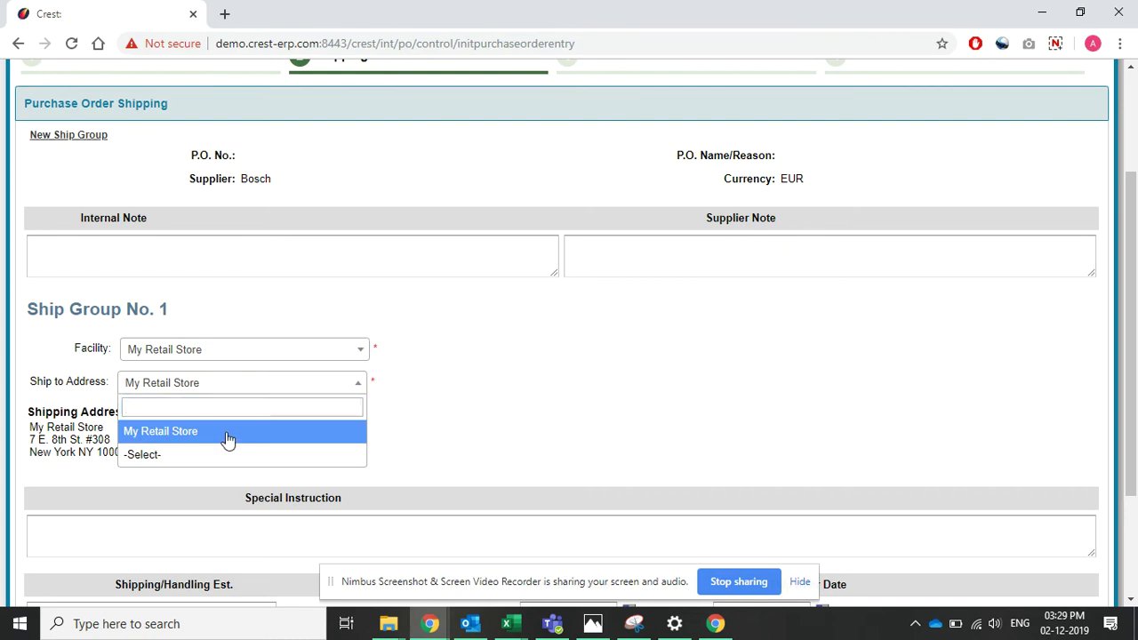
pyautogui.click(228, 433)
pyautogui.click(210, 356)
pyautogui.click(189, 423)
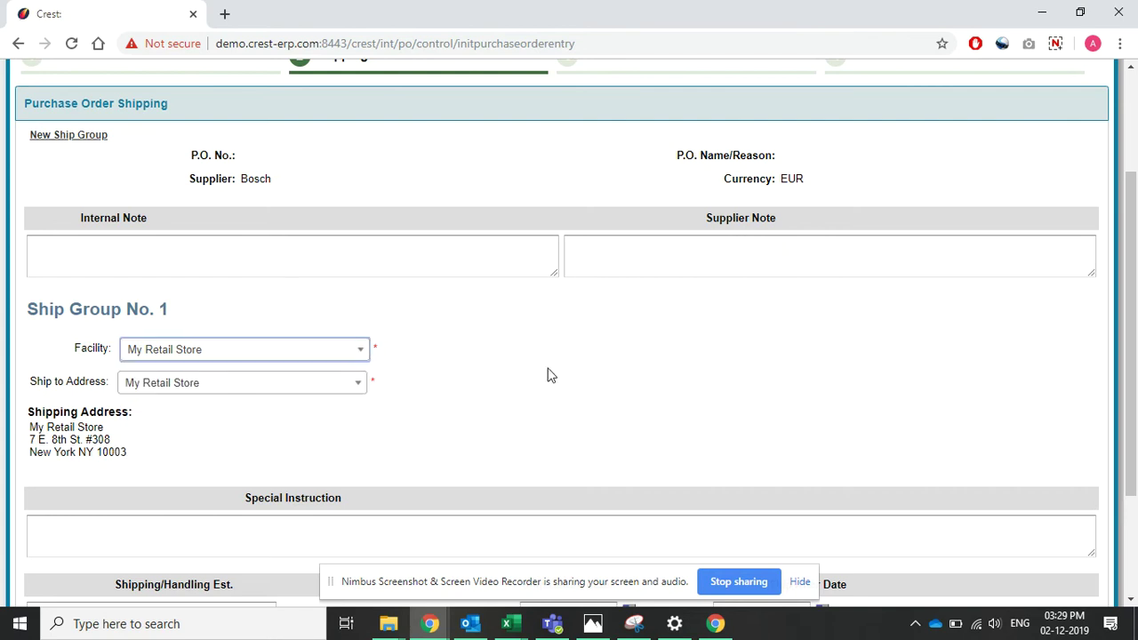
pyautogui.scroll(2, 399, 365)
pyautogui.scroll(-1, 577, 388)
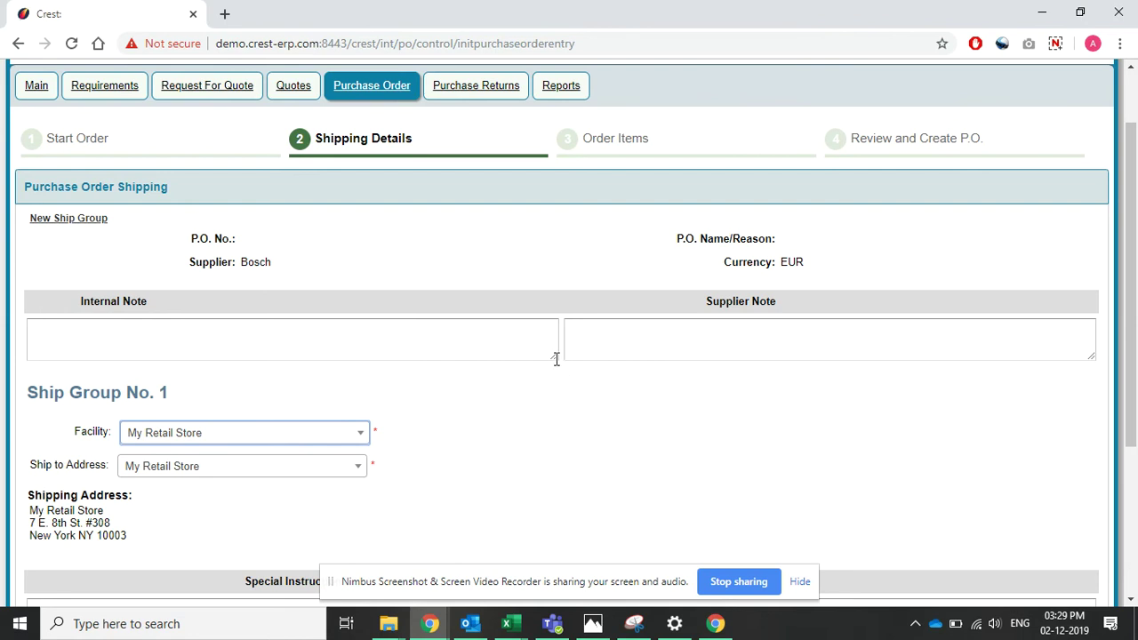
# - Resize the internal and supplier note areas, then continue to Order Items
pyautogui.moveTo(553, 367); pyautogui.dragTo(293, 324)
pyautogui.click(293, 325)
pyautogui.click(828, 344)
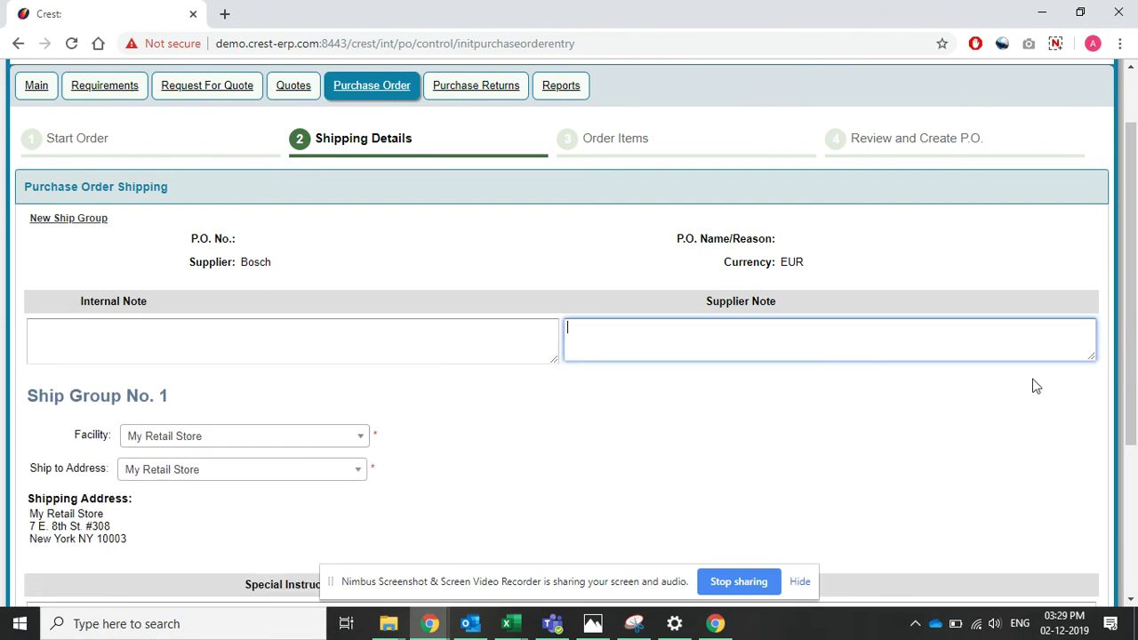
pyautogui.moveTo(1099, 358); pyautogui.dragTo(1057, 366)
pyautogui.scroll(-3, 500, 348)
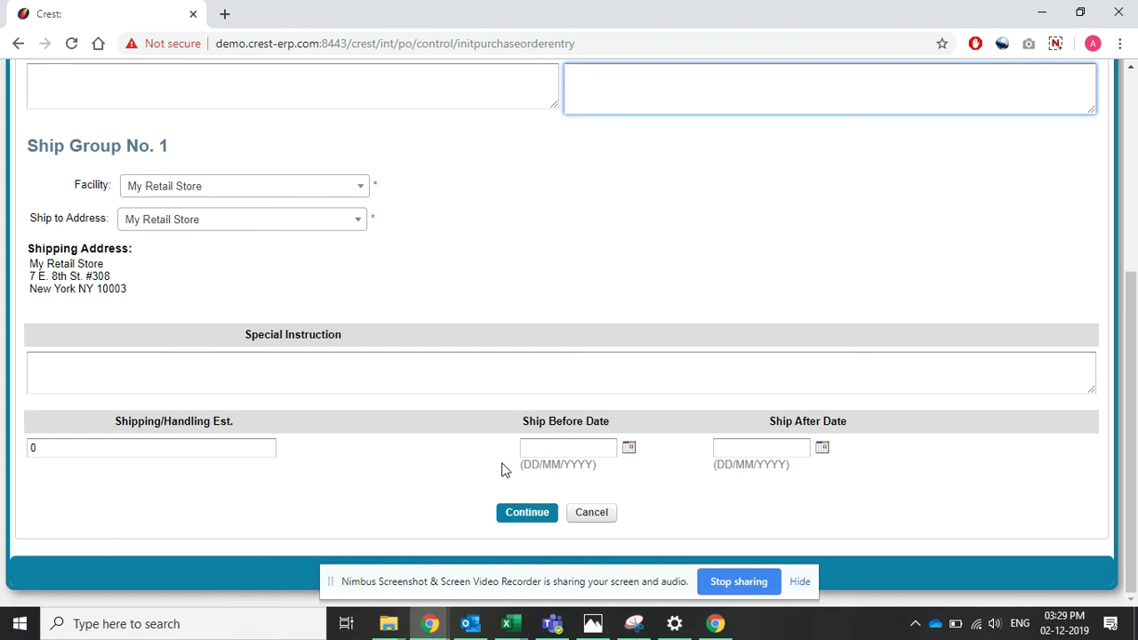
pyautogui.click(538, 514)
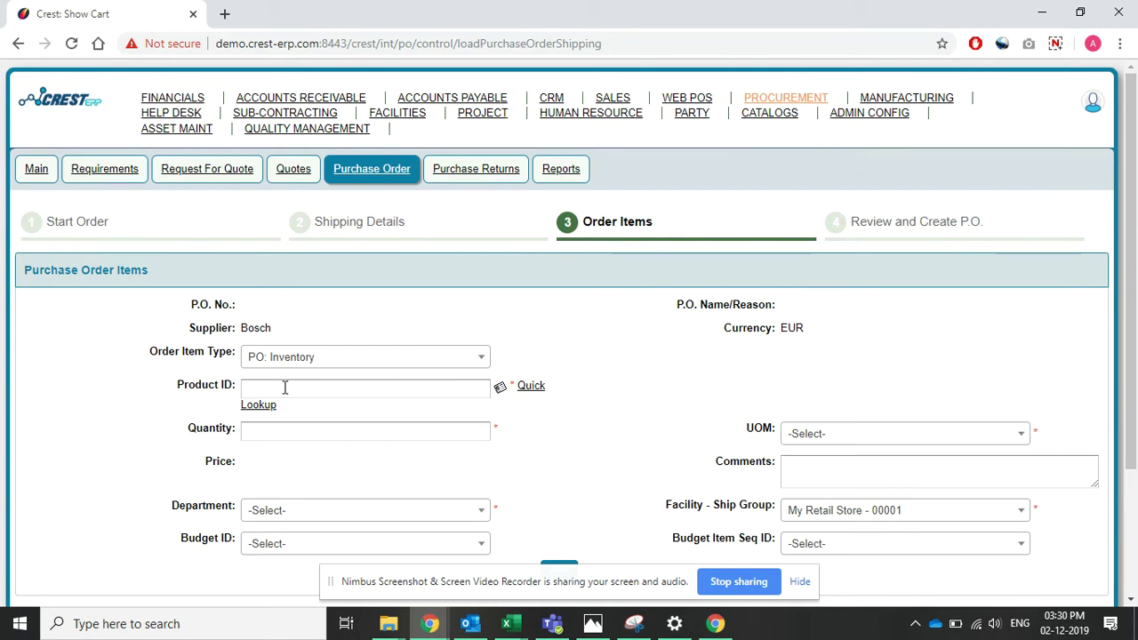
# - Select product 10590 Bosch Dishwashers 101, unit Each, department RW_Project 4, and try adding it
pyautogui.click(285, 387)
pyautogui.write('bosch')
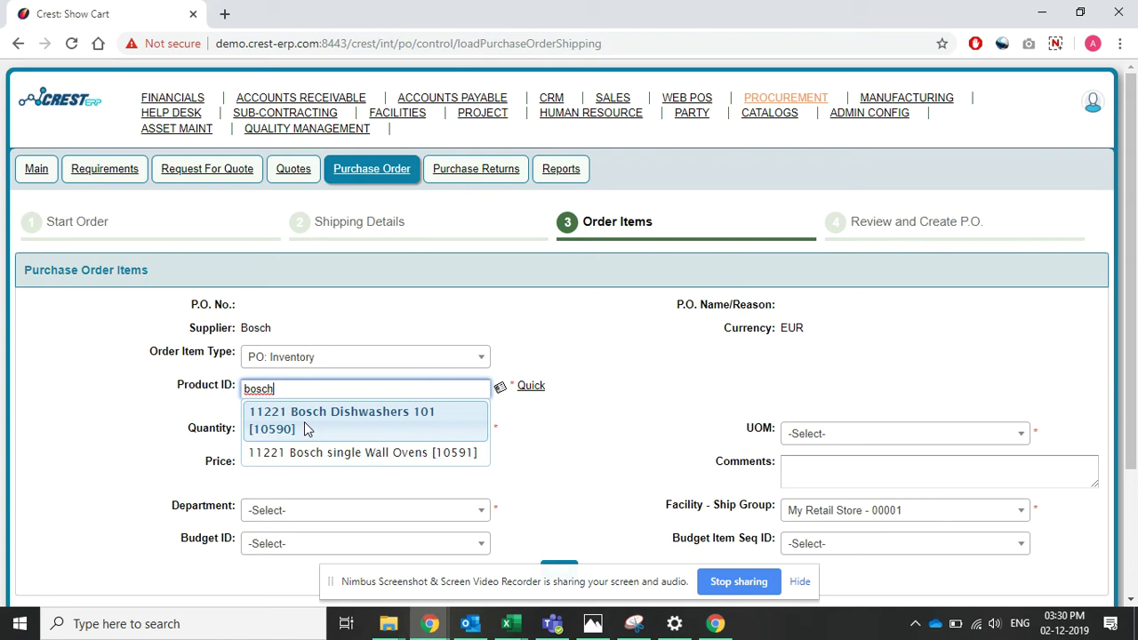
pyautogui.click(307, 426)
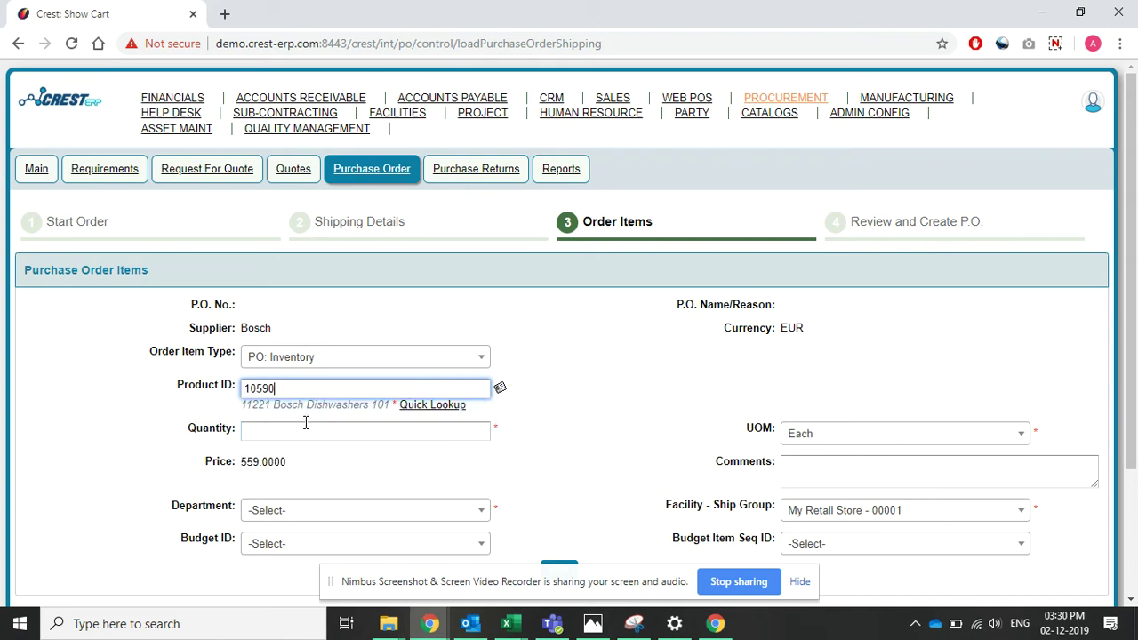
pyautogui.click(605, 424)
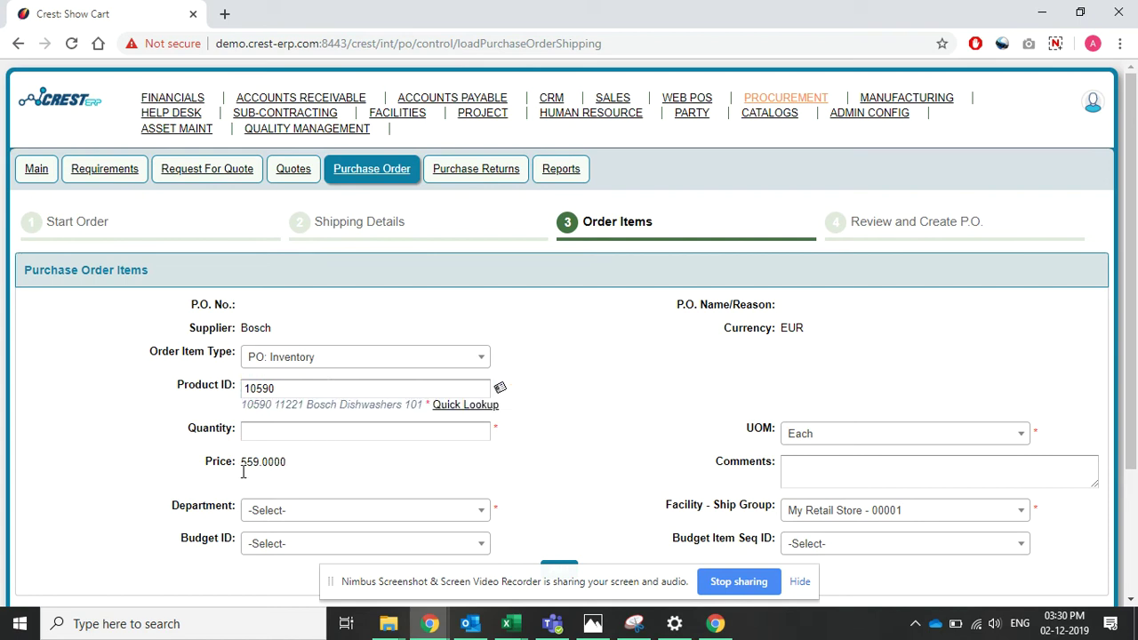
pyautogui.click(805, 436)
pyautogui.click(805, 479)
pyautogui.scroll(-1, 330, 453)
pyautogui.click(320, 433)
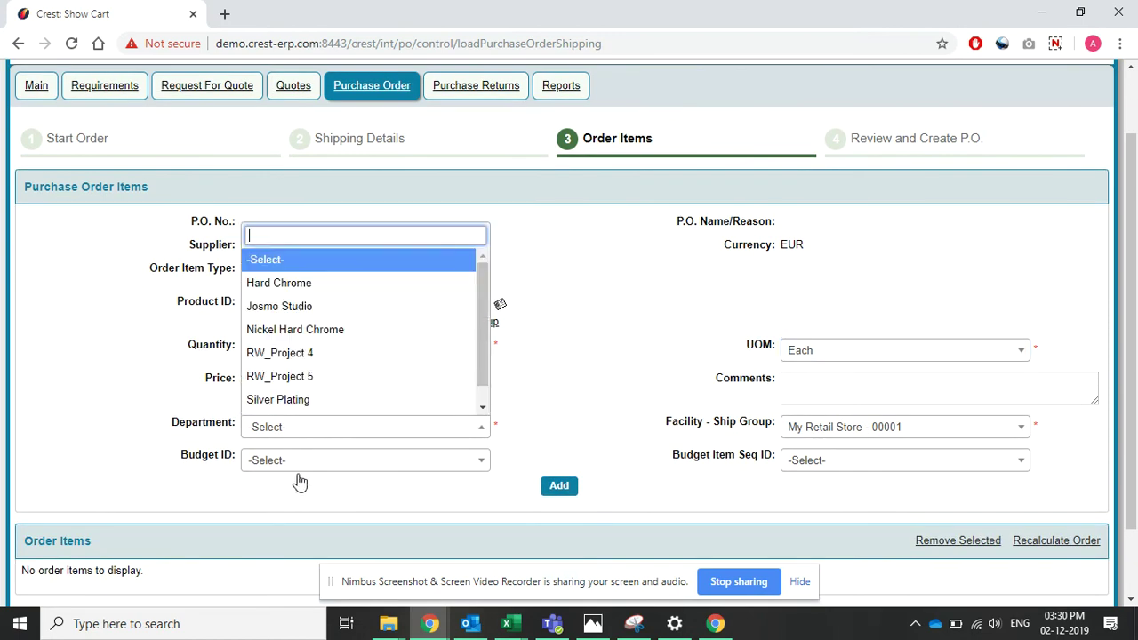
pyautogui.click(280, 353)
pyautogui.scroll(-1, 572, 391)
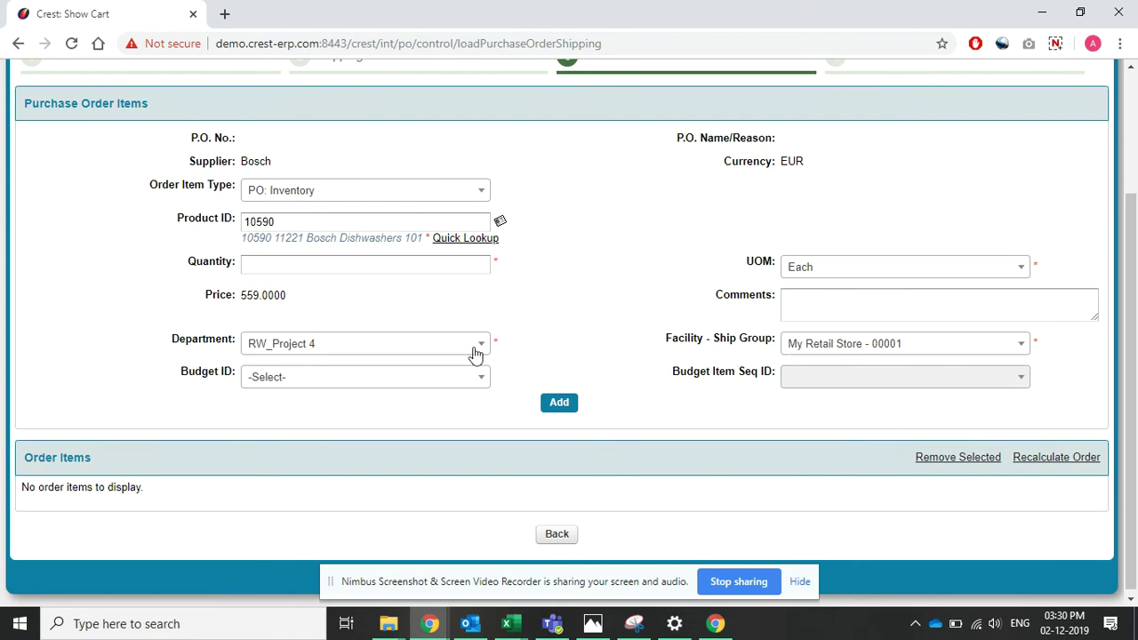
pyautogui.click(559, 404)
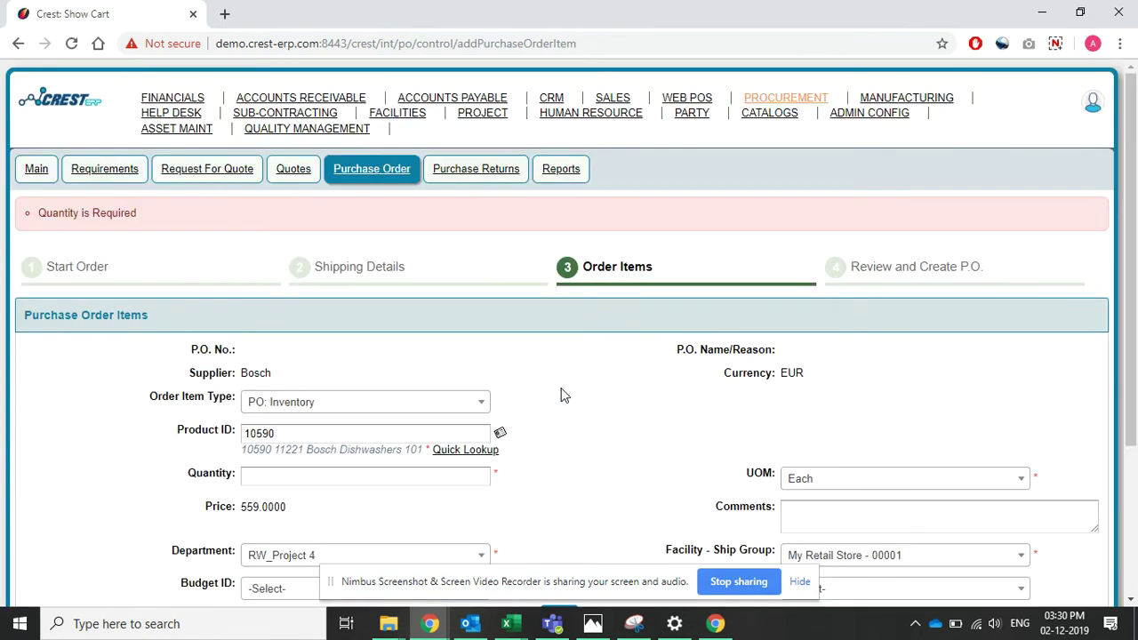
# - Enter quantity 20 and add the dishwasher line to the order items
pyautogui.scroll(-2, 398, 475)
pyautogui.click(321, 311)
pyautogui.write('20')
pyautogui.click(427, 342)
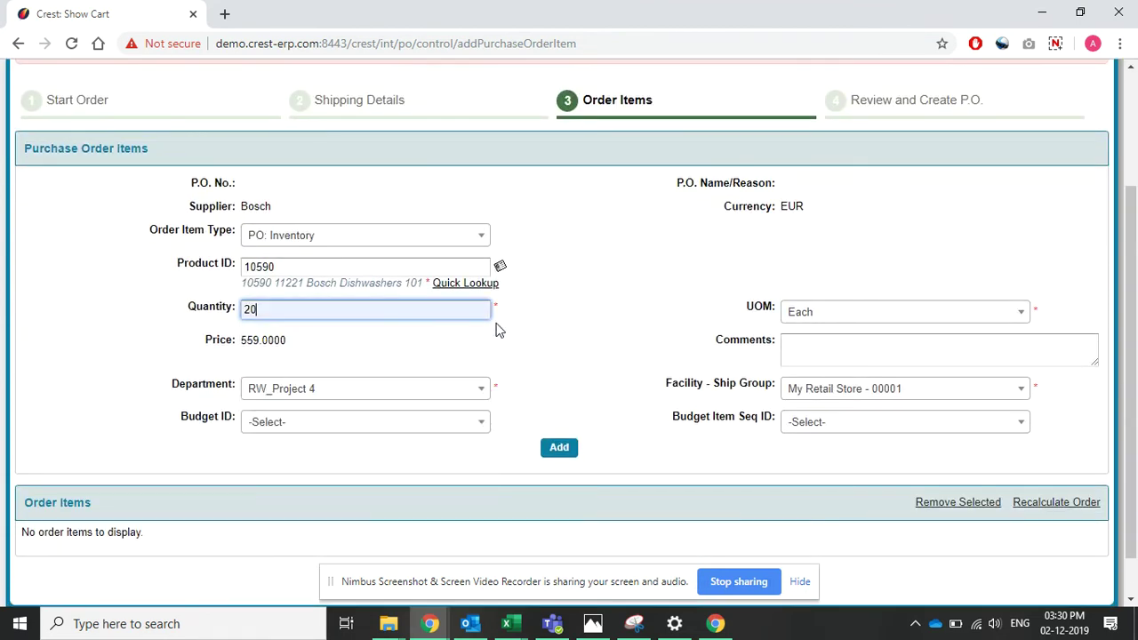
pyautogui.click(558, 448)
pyautogui.scroll(-3, 553, 450)
# - Start searching for the next Bosch product in the Product ID field
pyautogui.scroll(3, 676, 421)
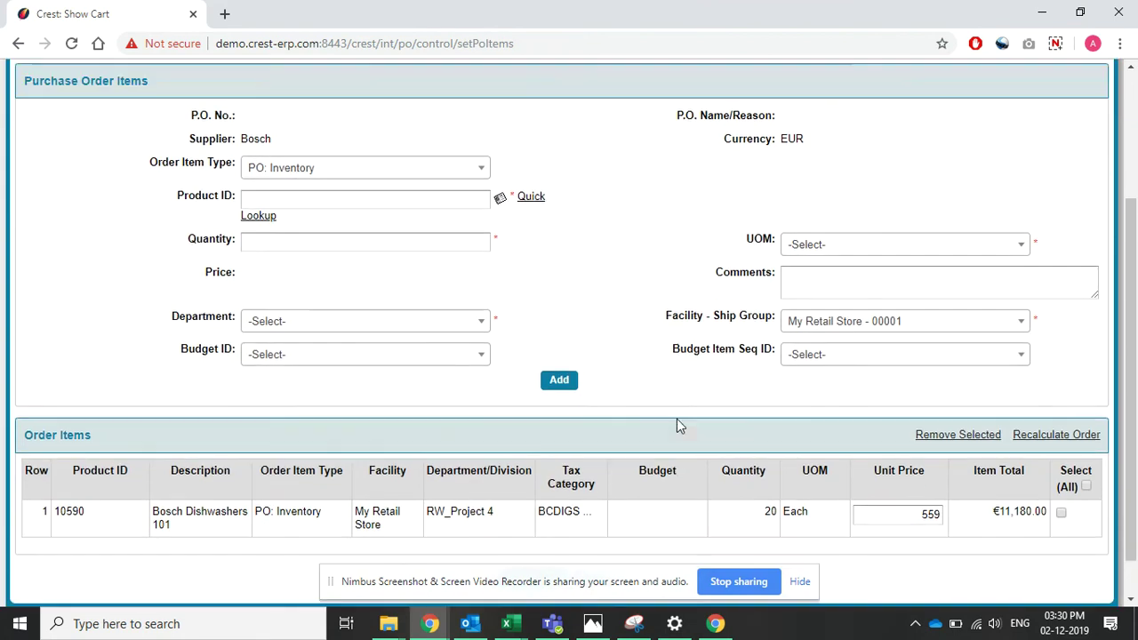
pyautogui.click(333, 391)
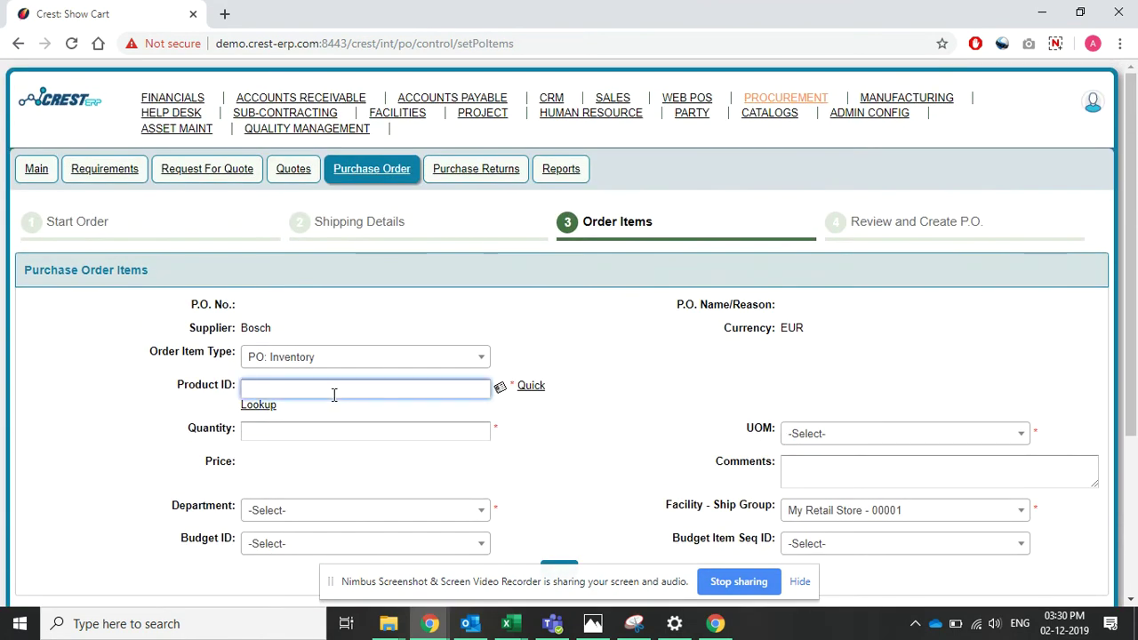
pyautogui.scroll(-3, 334, 395)
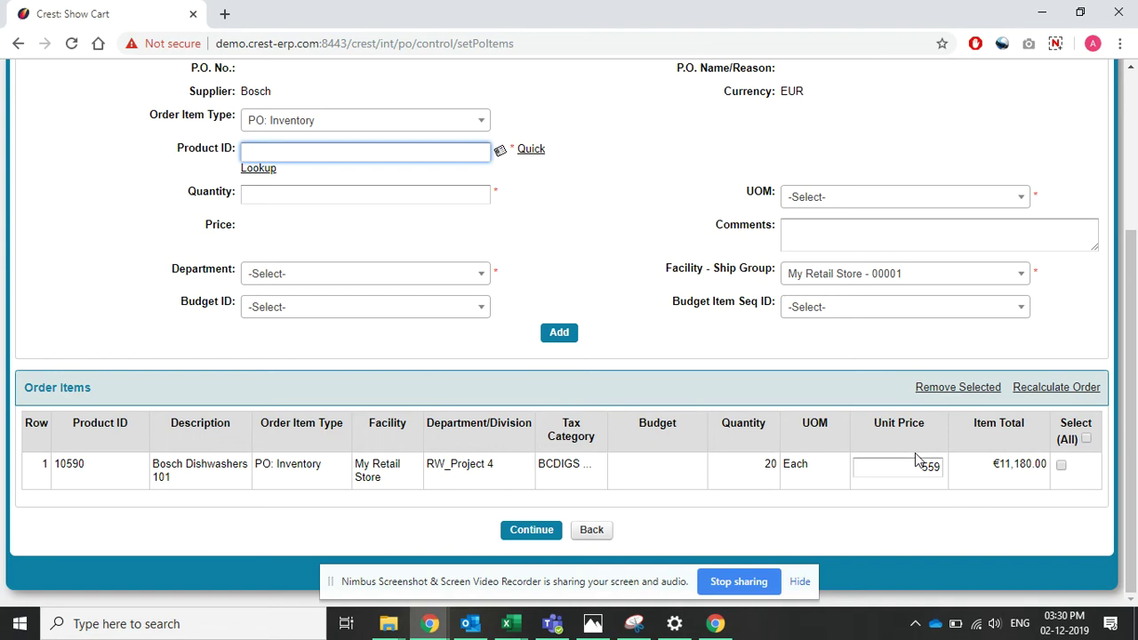
pyautogui.scroll(1, 622, 330)
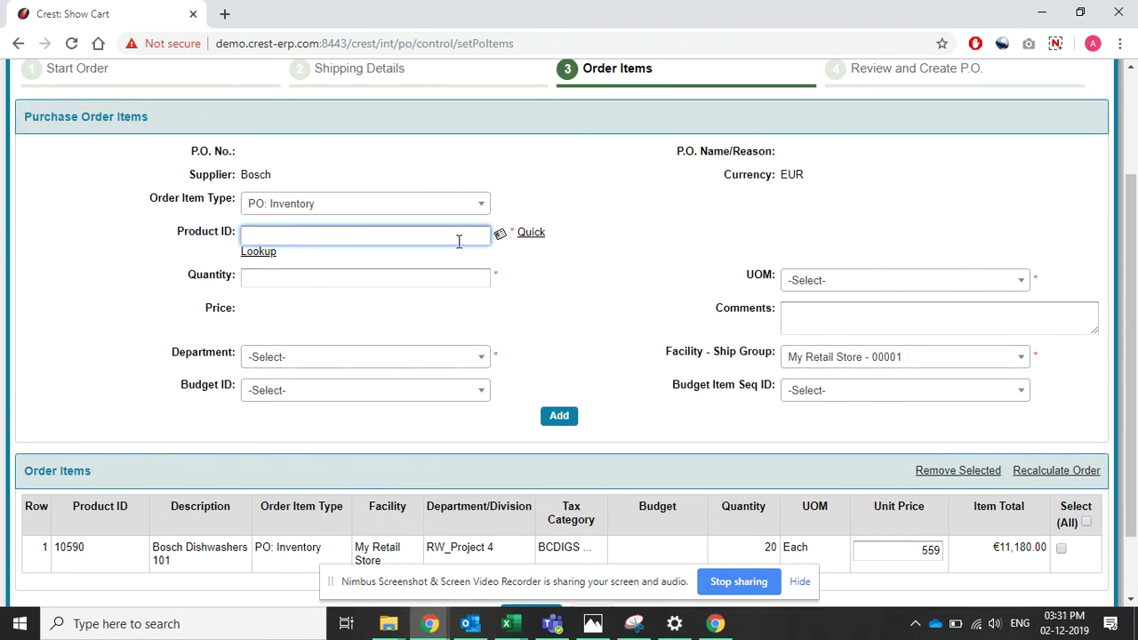
pyautogui.write('ch')
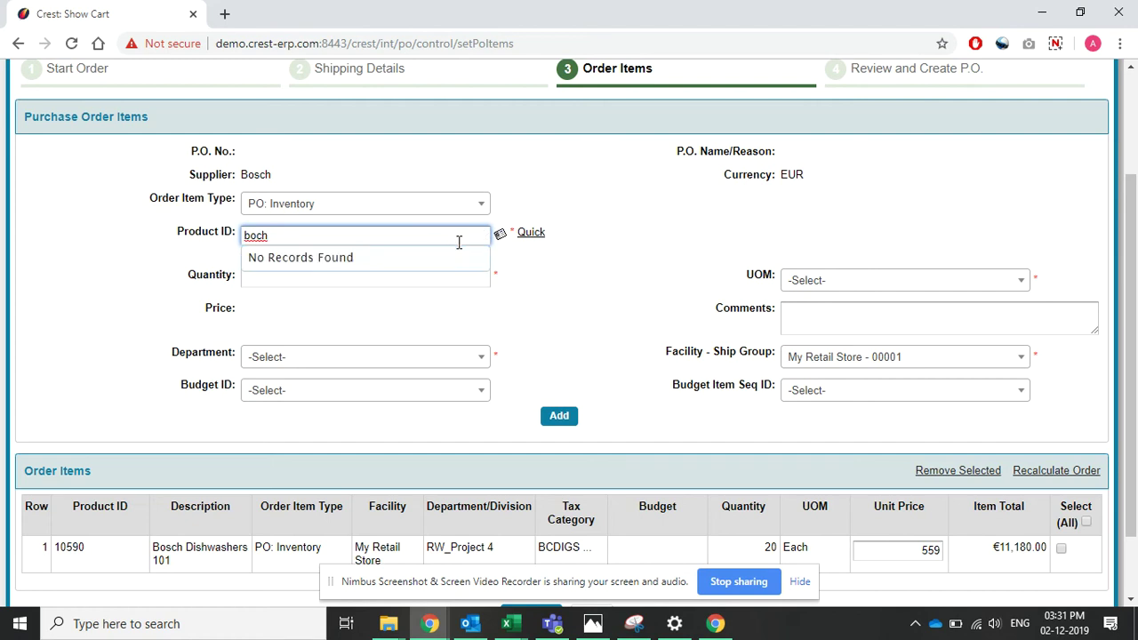
pyautogui.write('sch')
# - Add Bosch single Wall Ovens [10591], quantity 20, department RW_Project 4
pyautogui.click(388, 295)
pyautogui.scroll(-2, 493, 318)
pyautogui.scroll(3, 503, 323)
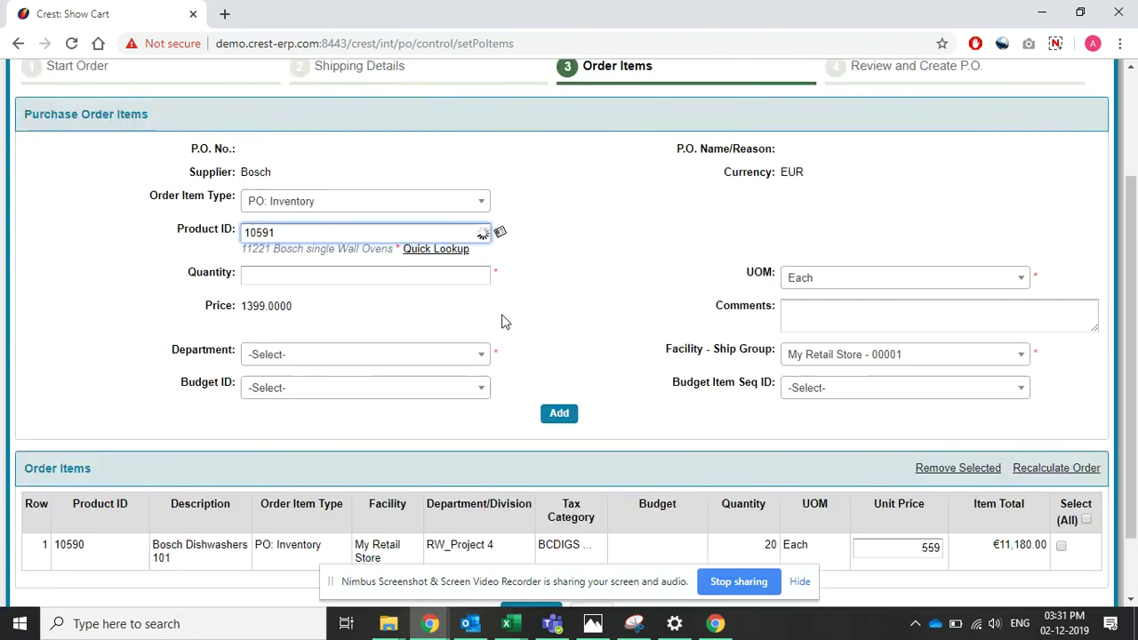
pyautogui.scroll(-2, 613, 356)
pyautogui.scroll(-1, 596, 356)
pyautogui.click(356, 190)
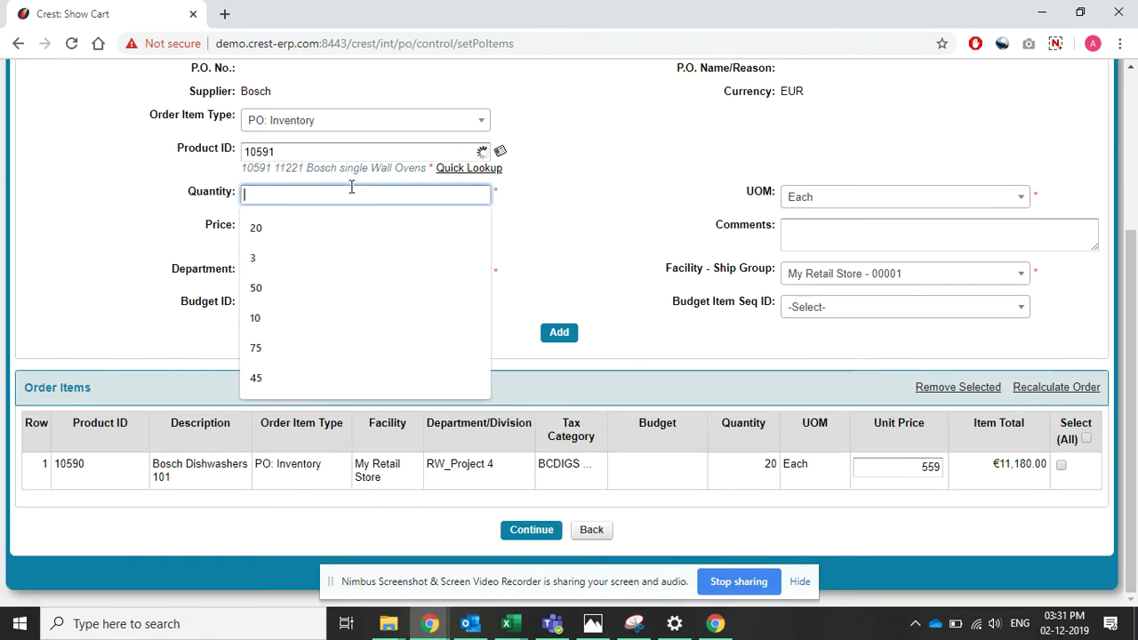
pyautogui.click(338, 223)
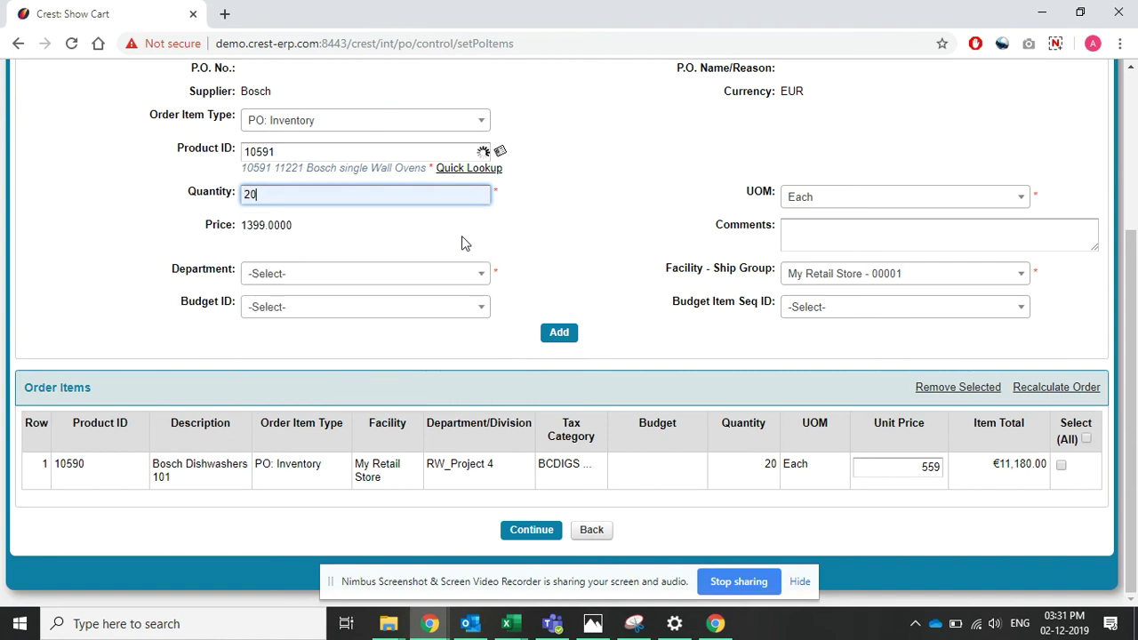
pyautogui.click(320, 274)
pyautogui.click(463, 416)
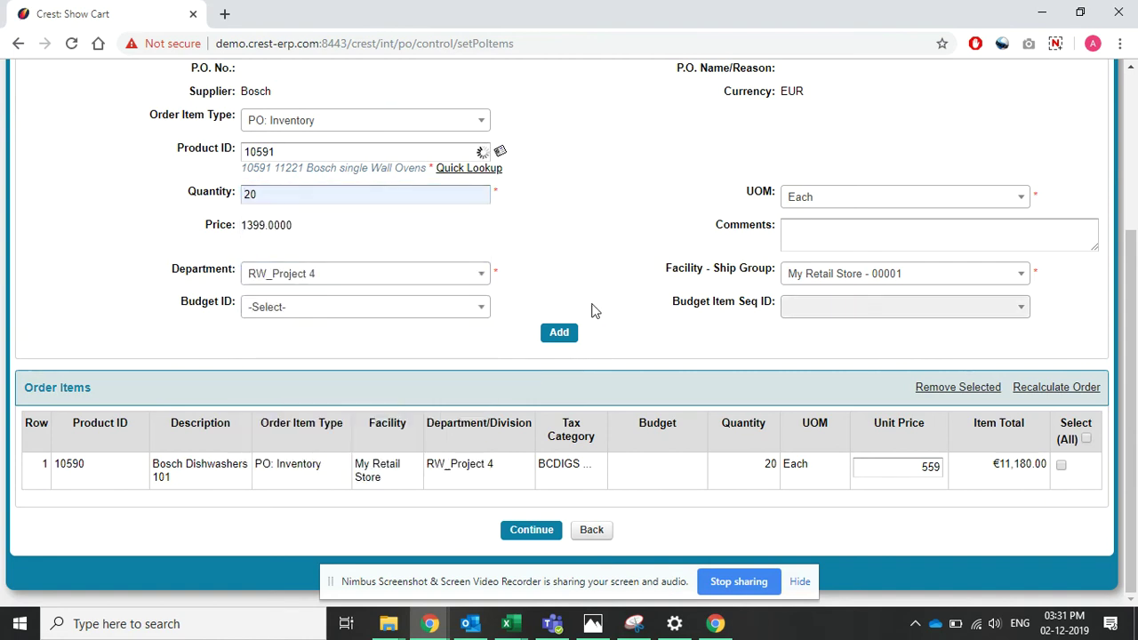
pyautogui.click(560, 340)
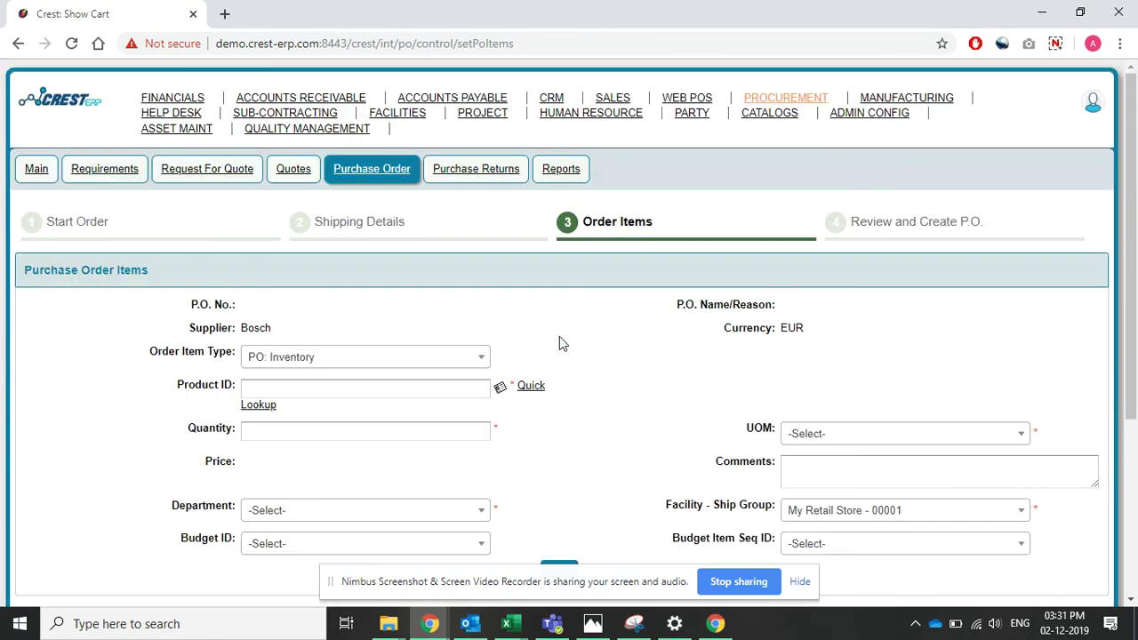
# - Add product 10592 French Door Refrigerator, quantity 10, department RW_Project 4
pyautogui.scroll(-2, 559, 343)
pyautogui.click(315, 226)
pyautogui.write('10592')
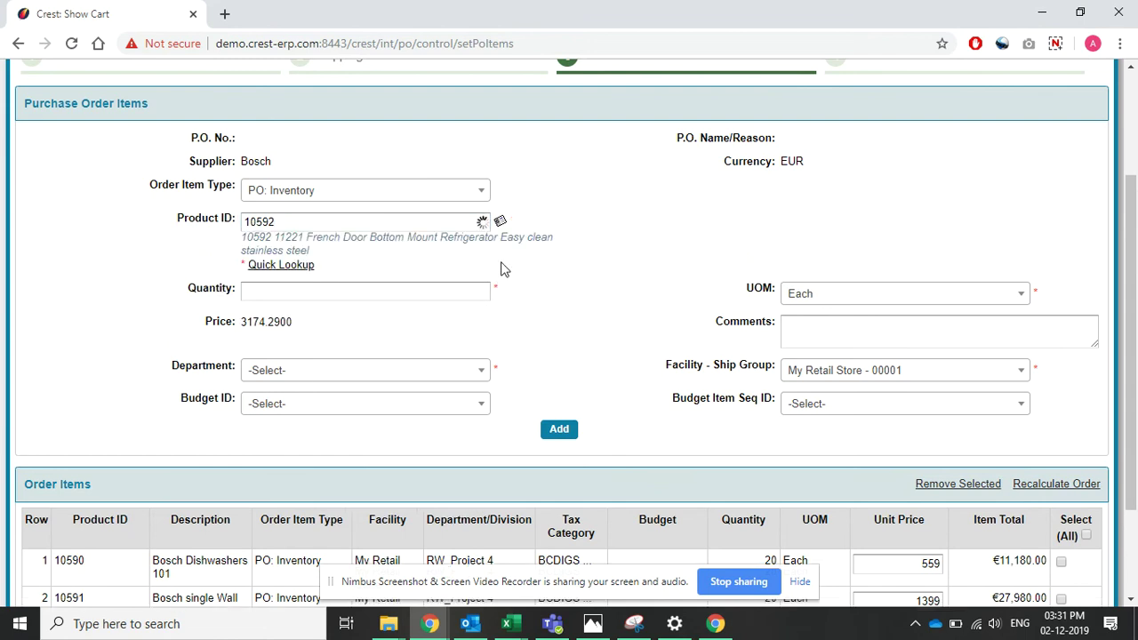
pyautogui.click(296, 290)
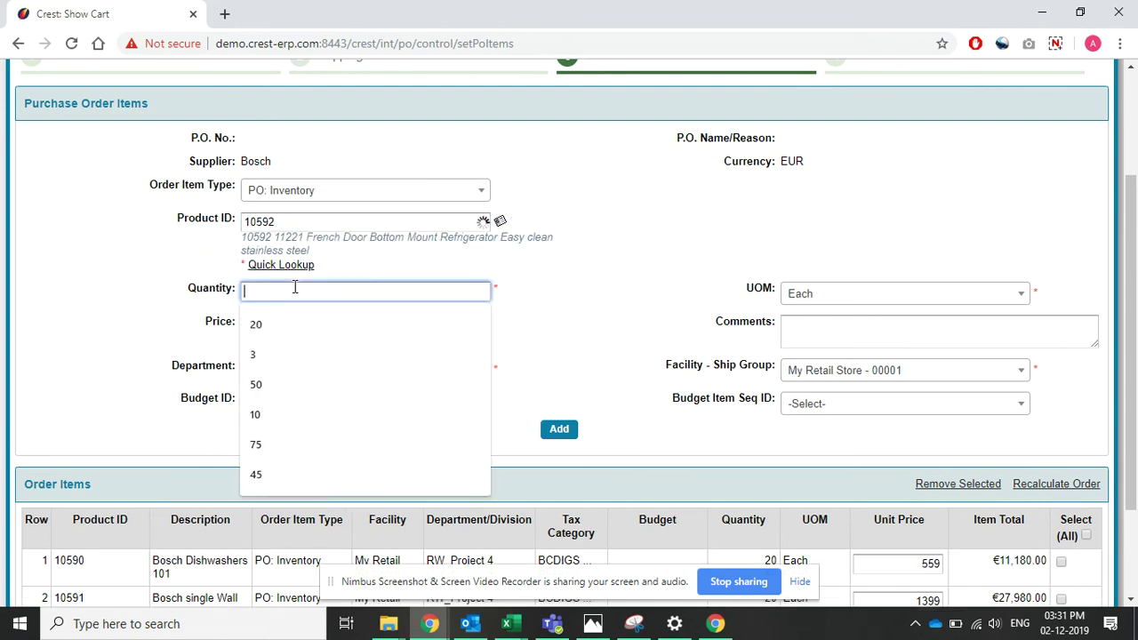
pyautogui.click(283, 415)
pyautogui.click(318, 384)
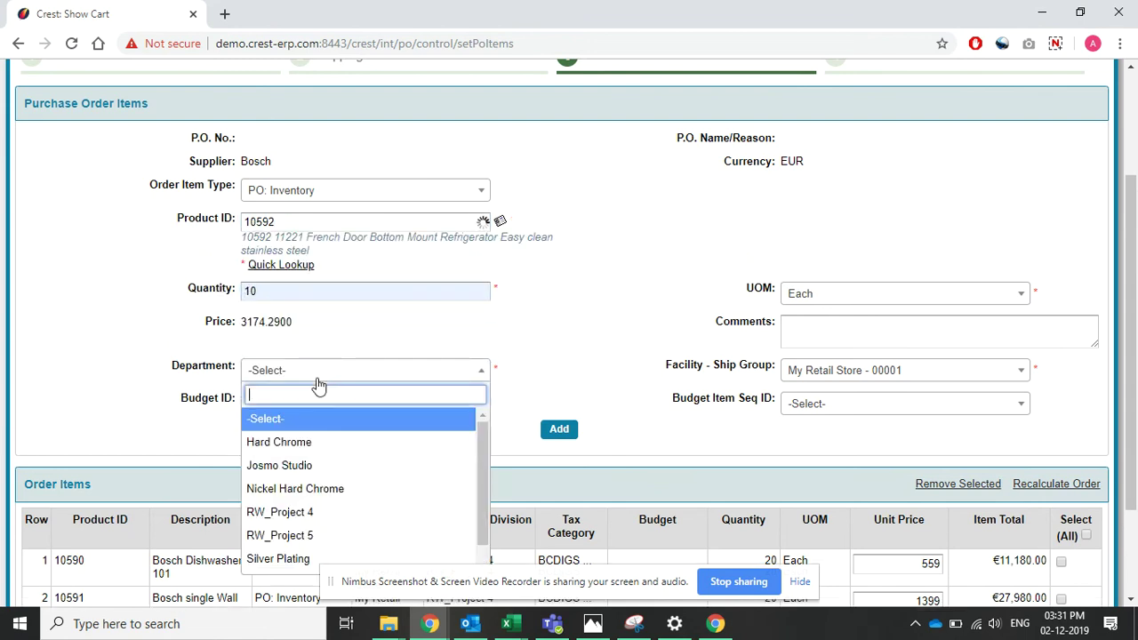
pyautogui.click(308, 512)
pyautogui.click(558, 429)
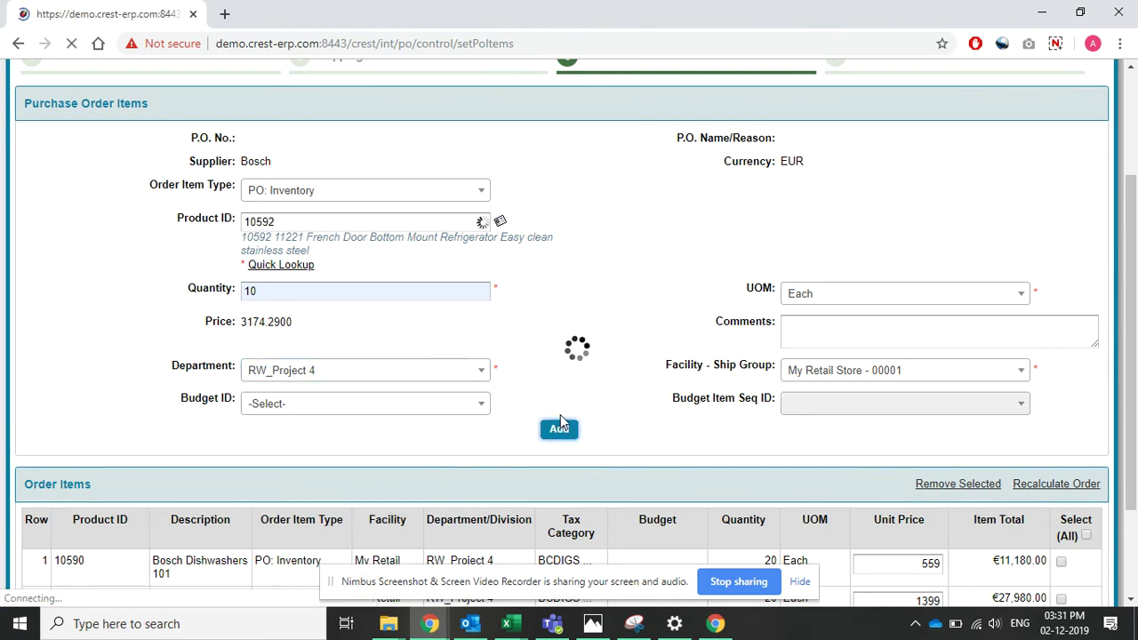
pyautogui.scroll(-3, 584, 389)
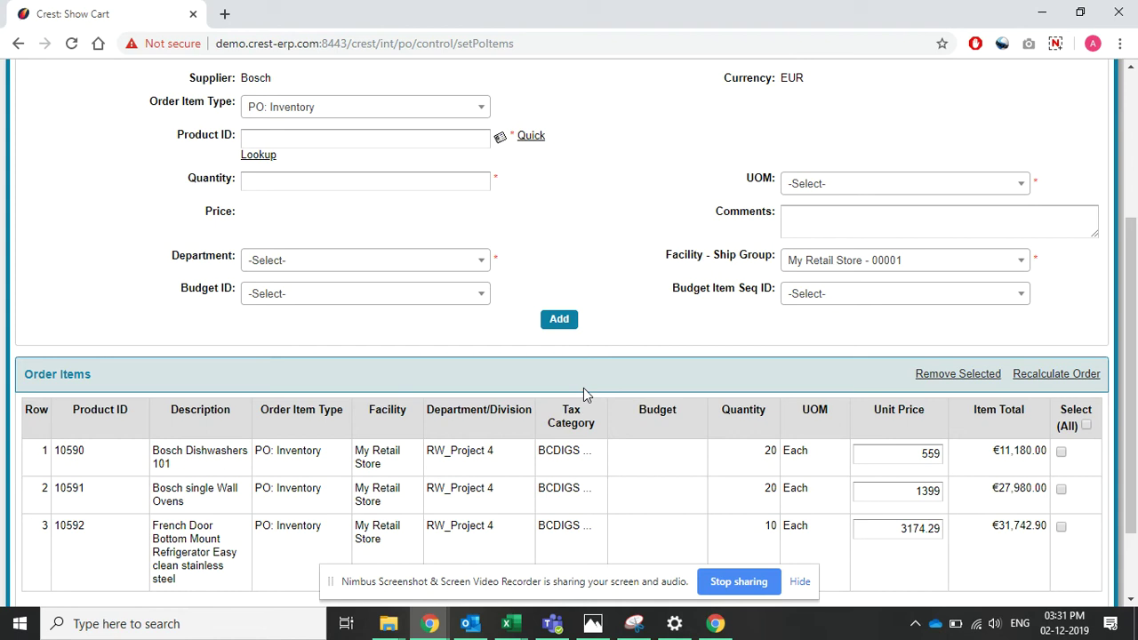
# - Continue past the three-line Order Items table to the purchase order review
pyautogui.scroll(3, 584, 387)
pyautogui.scroll(-4, 583, 387)
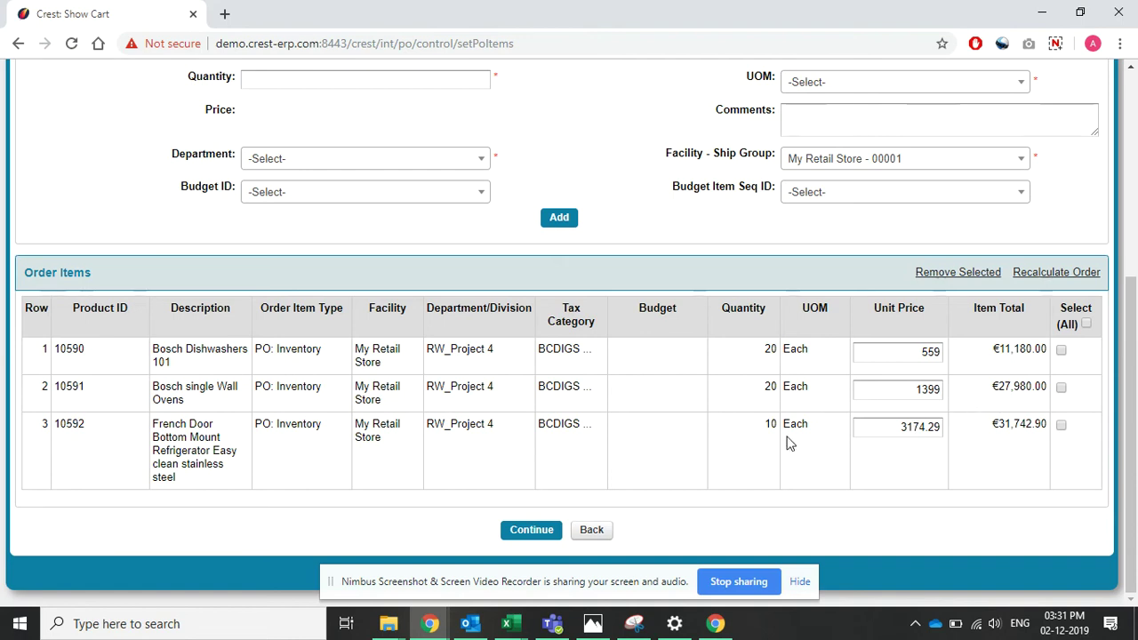
pyautogui.scroll(3, 870, 320)
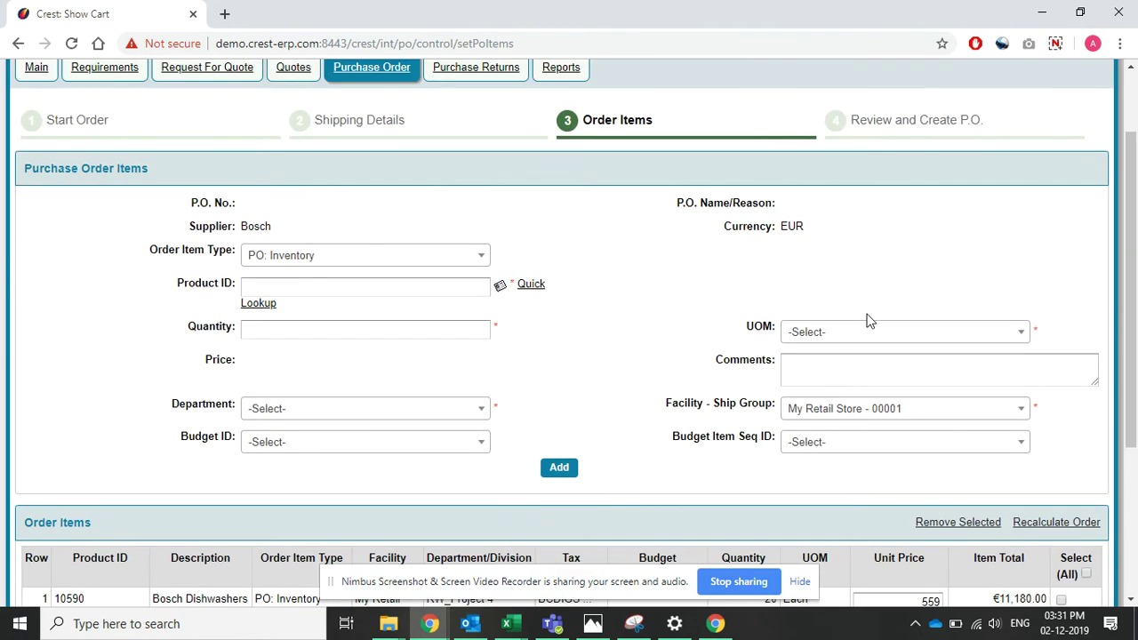
pyautogui.scroll(-3, 870, 320)
pyautogui.click(547, 530)
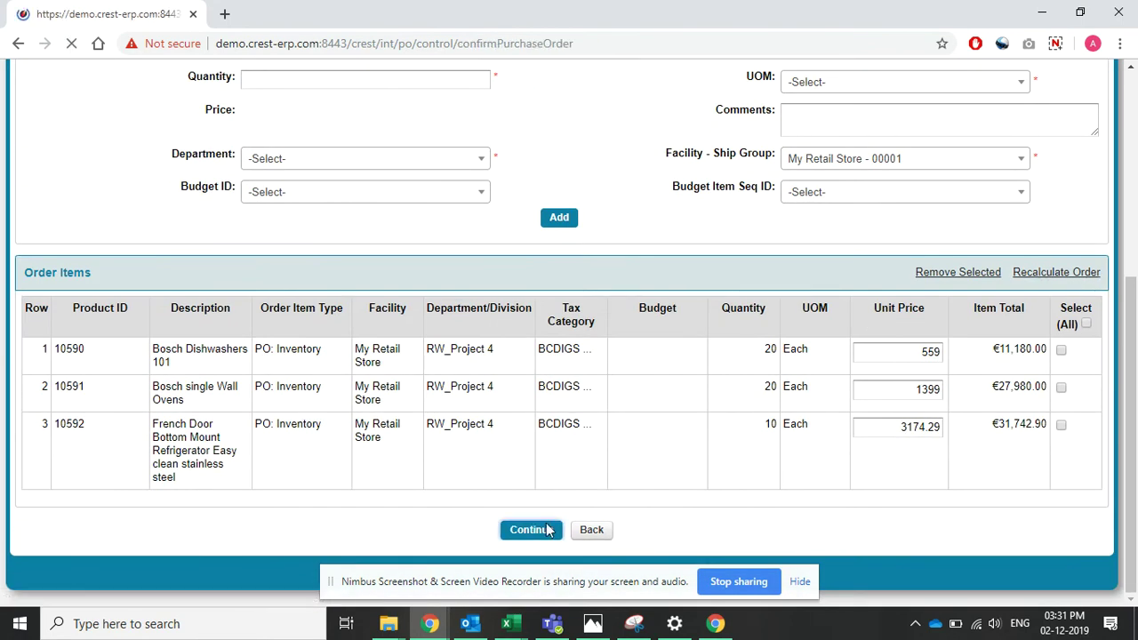
pyautogui.scroll(-1, 675, 322)
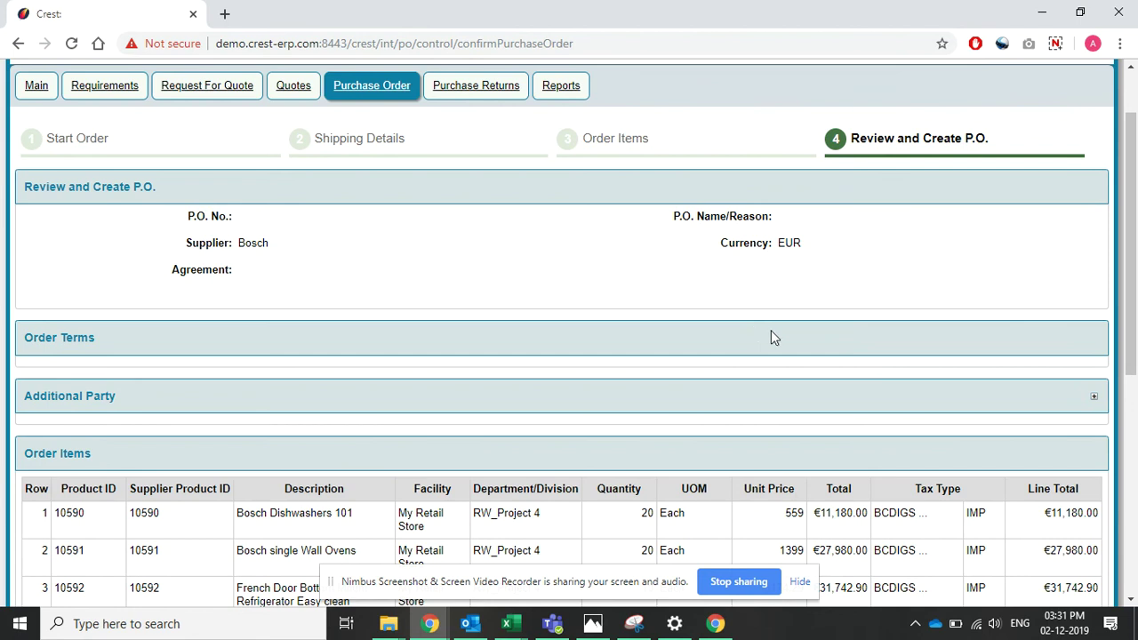
pyautogui.scroll(-2, 771, 336)
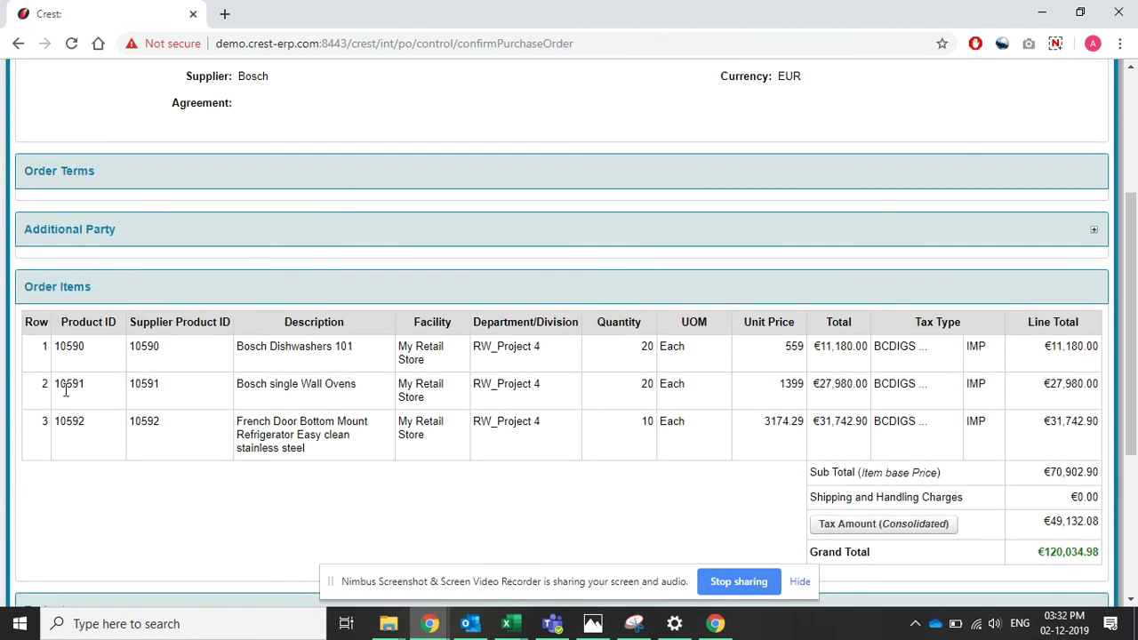
pyautogui.scroll(-2, 133, 413)
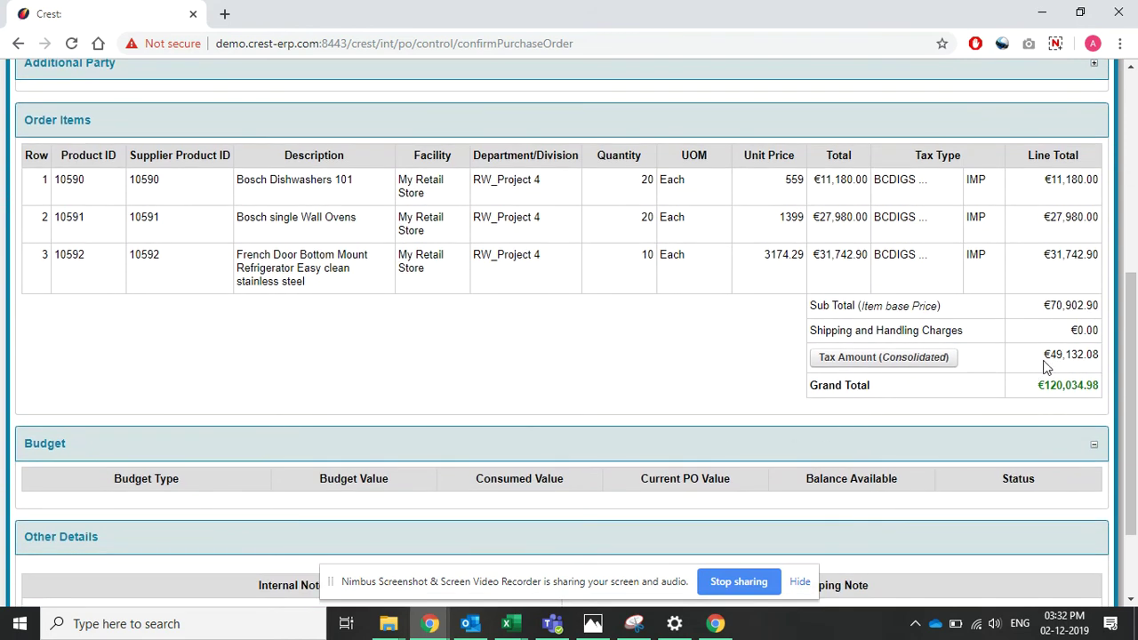
pyautogui.scroll(-2, 508, 347)
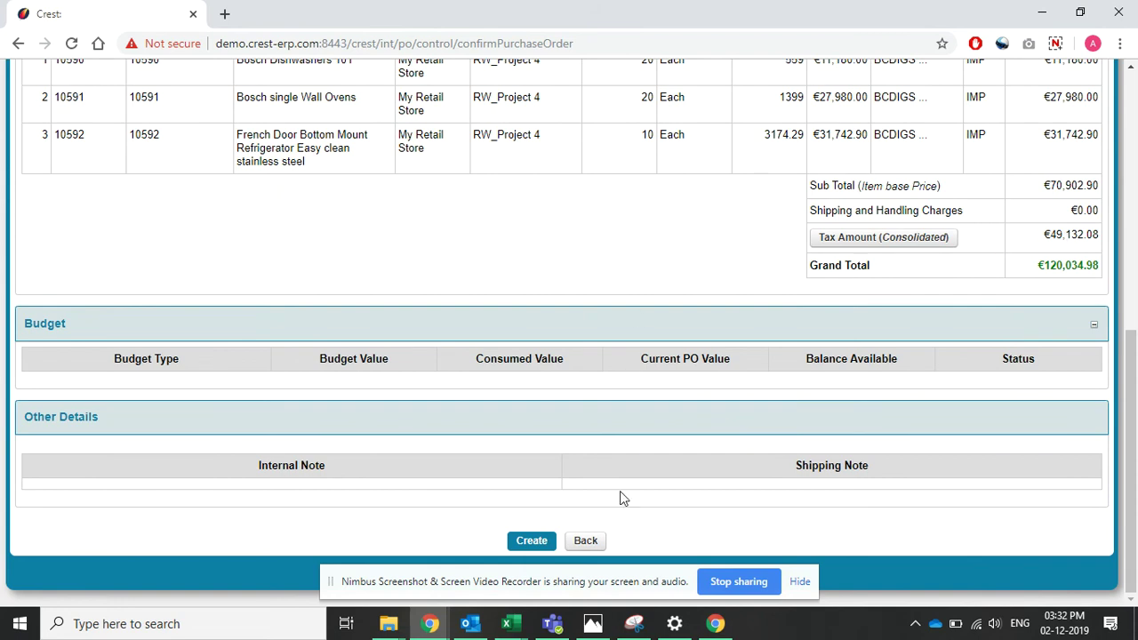
# - Create purchase order TG0003 for Bosch and check the created order details
pyautogui.click(530, 542)
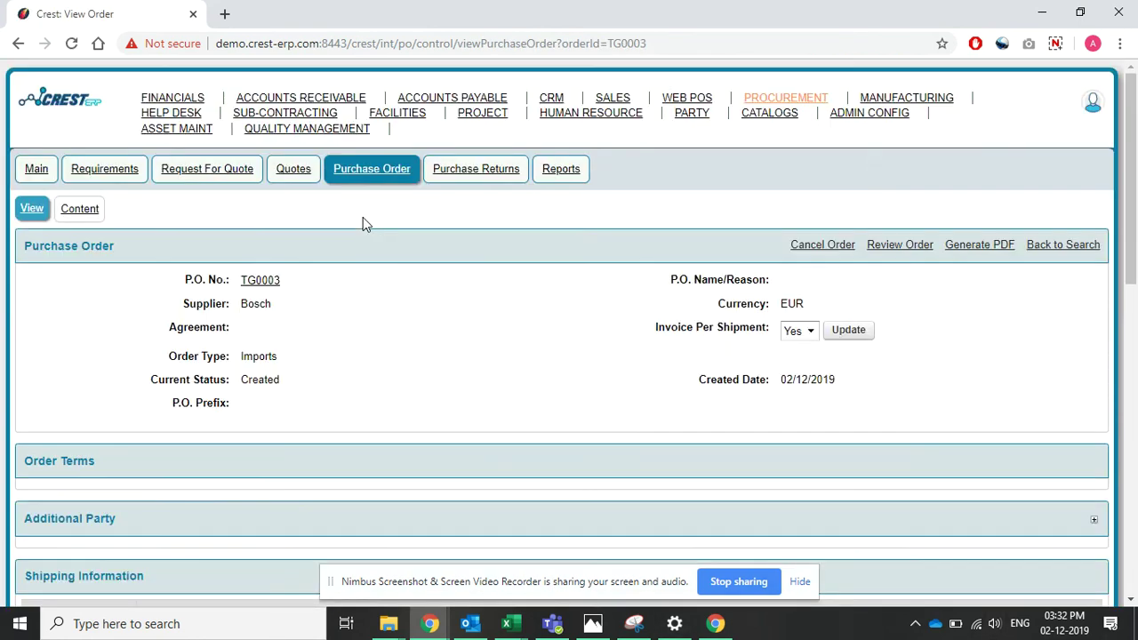
pyautogui.scroll(-1, 520, 312)
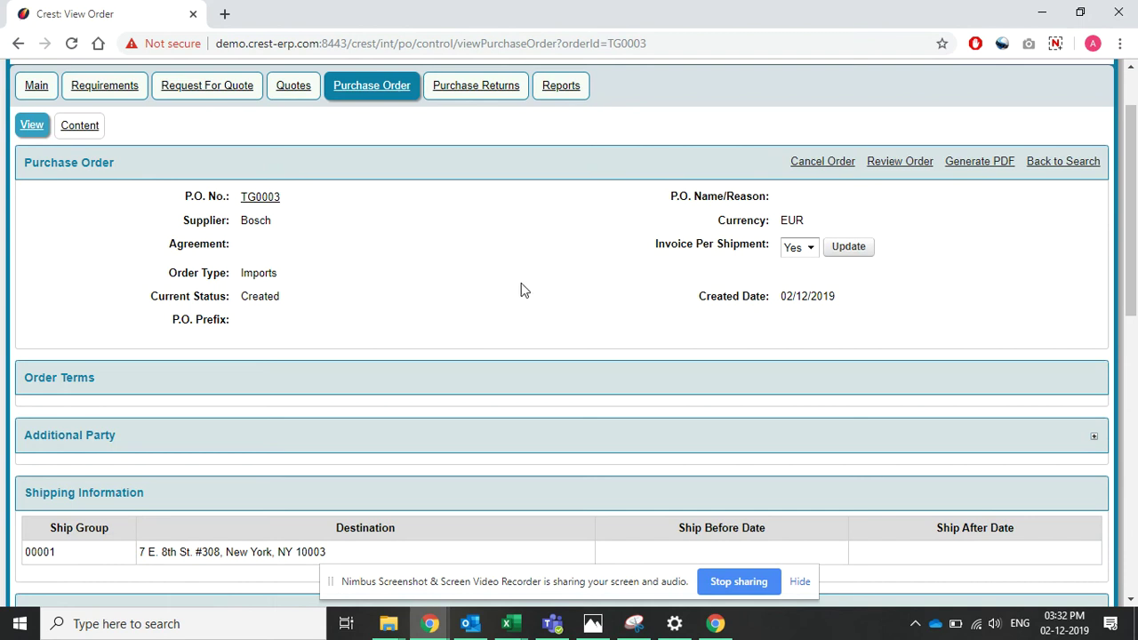
pyautogui.scroll(-2, 537, 277)
pyautogui.scroll(2, 576, 243)
# - Confirm the order's Content tab has no attached documents, then return to the order view
pyautogui.click(87, 129)
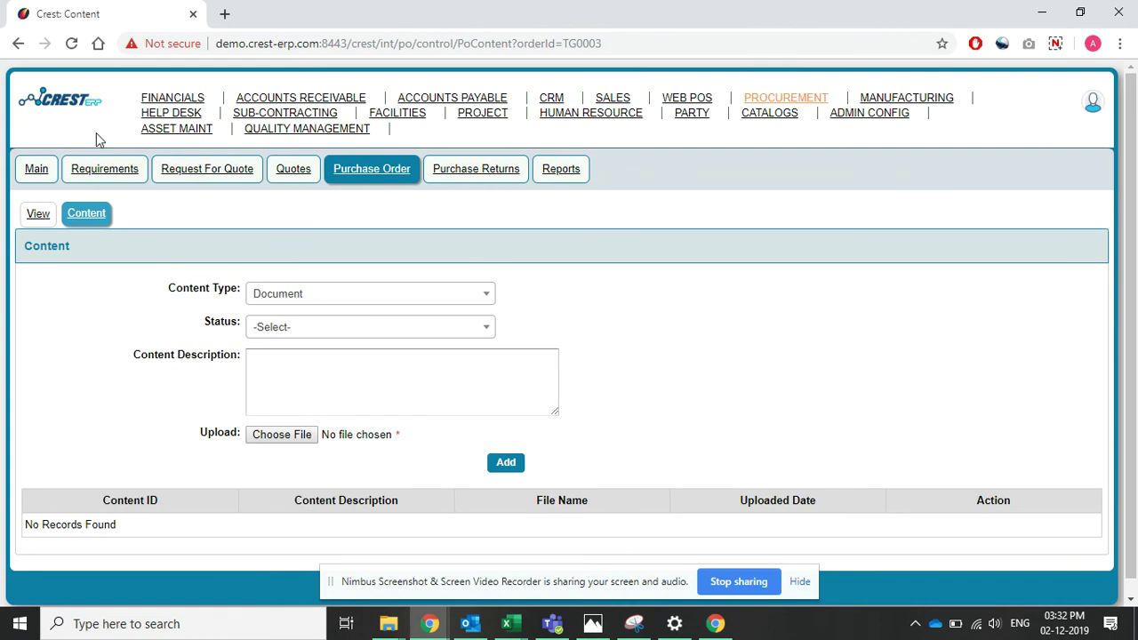
pyautogui.click(269, 303)
pyautogui.click(269, 302)
pyautogui.scroll(-1, 195, 315)
pyautogui.click(34, 200)
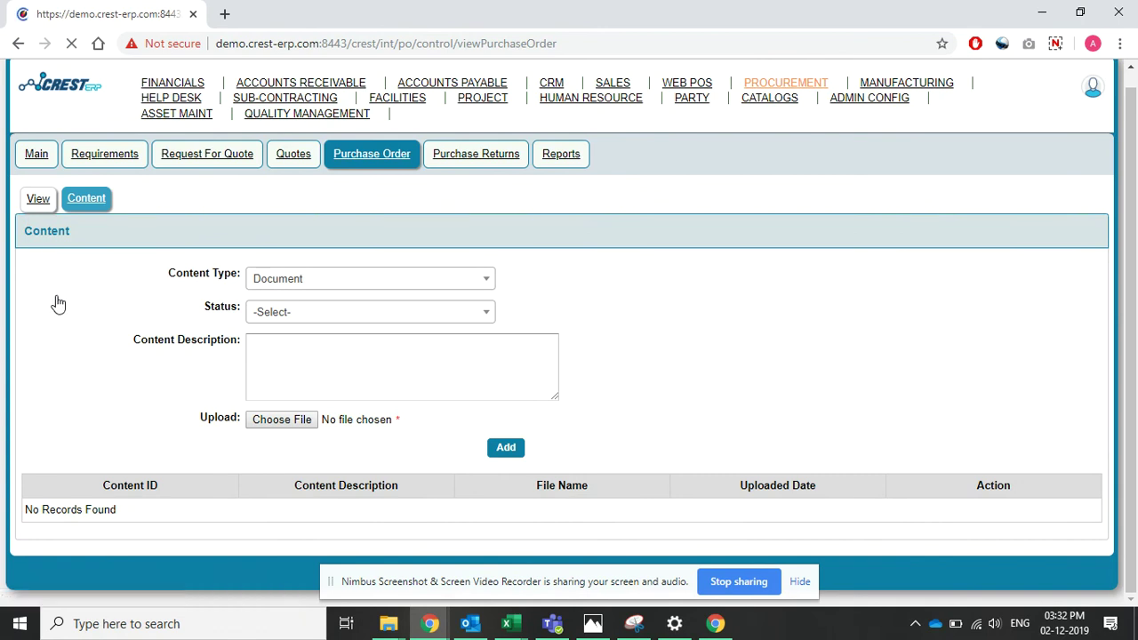
pyautogui.scroll(-7, 206, 308)
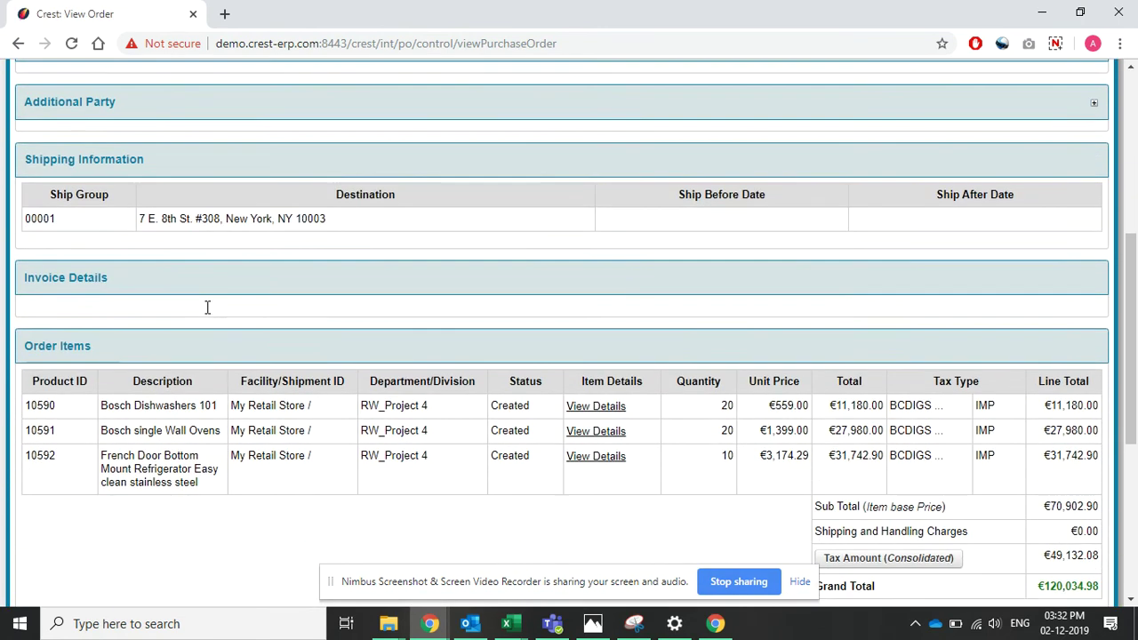
pyautogui.scroll(-3, 207, 308)
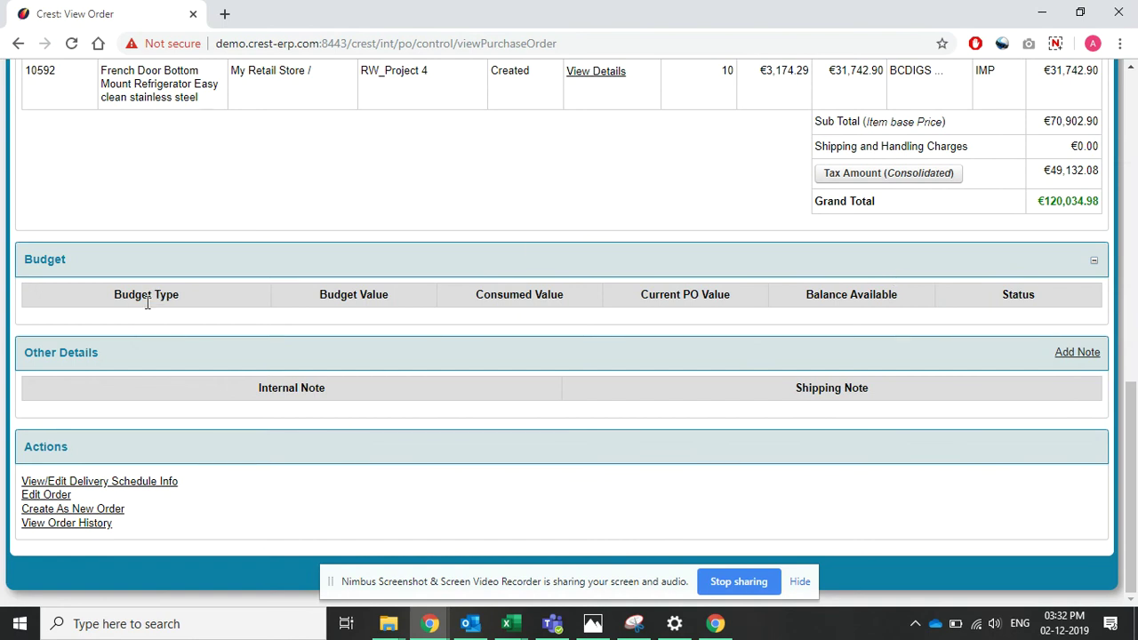
pyautogui.scroll(2, 650, 216)
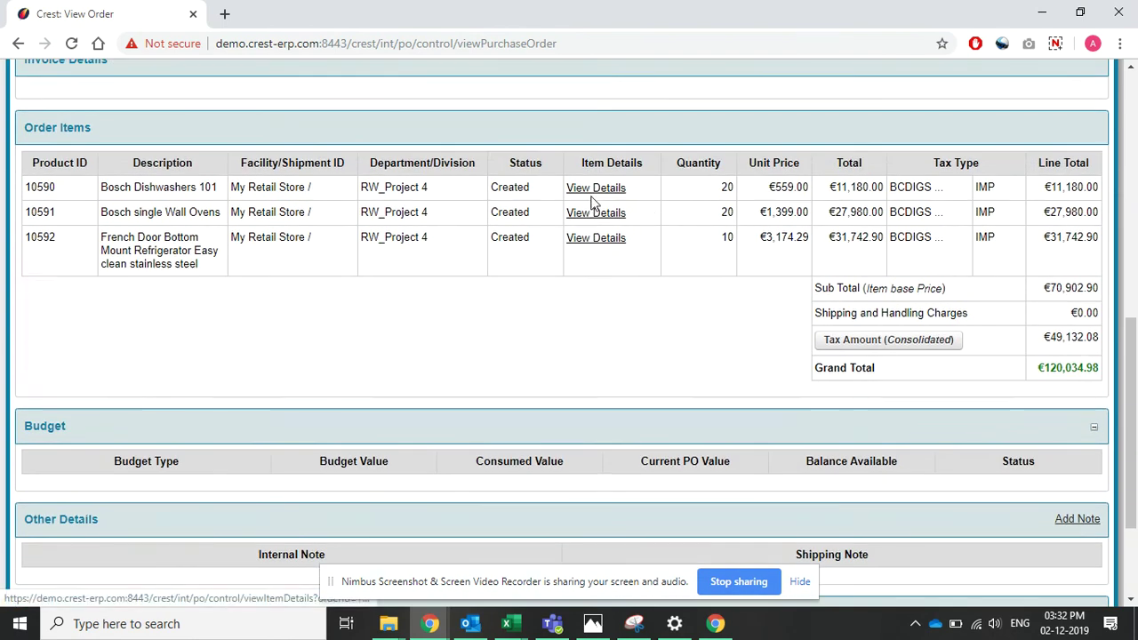
pyautogui.scroll(5, 593, 202)
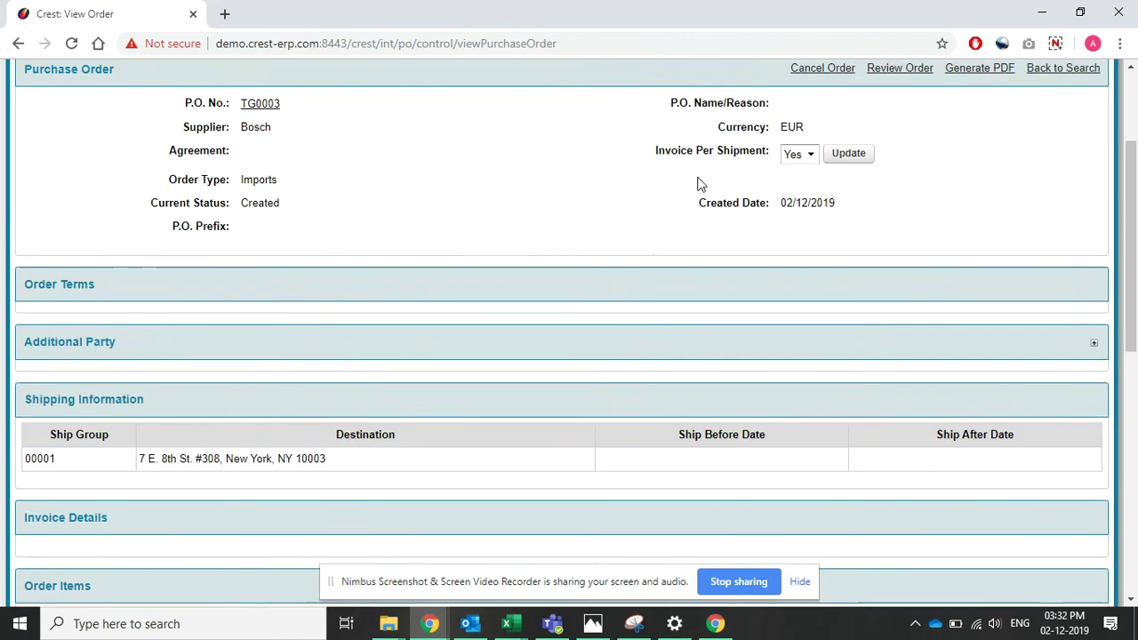
pyautogui.scroll(-3, 698, 183)
# - Review the Bosch Dishwashers 101 item details: 20 ordered, 20 outstanding, none received or invoiced
pyautogui.click(608, 358)
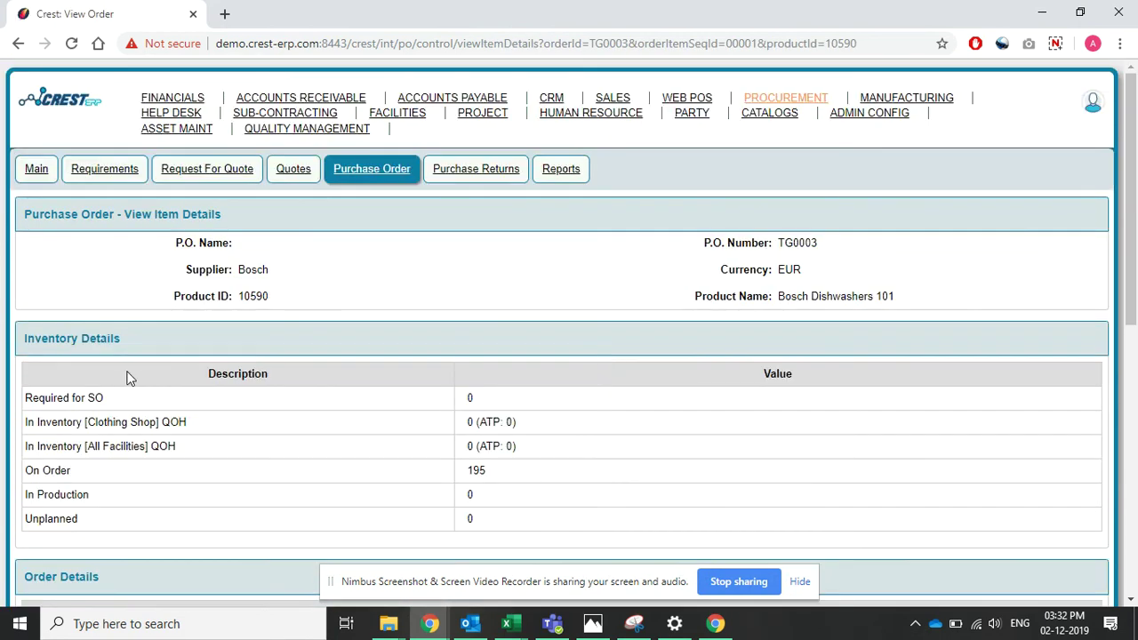
pyautogui.scroll(-1, 126, 378)
pyautogui.scroll(-1, 126, 378)
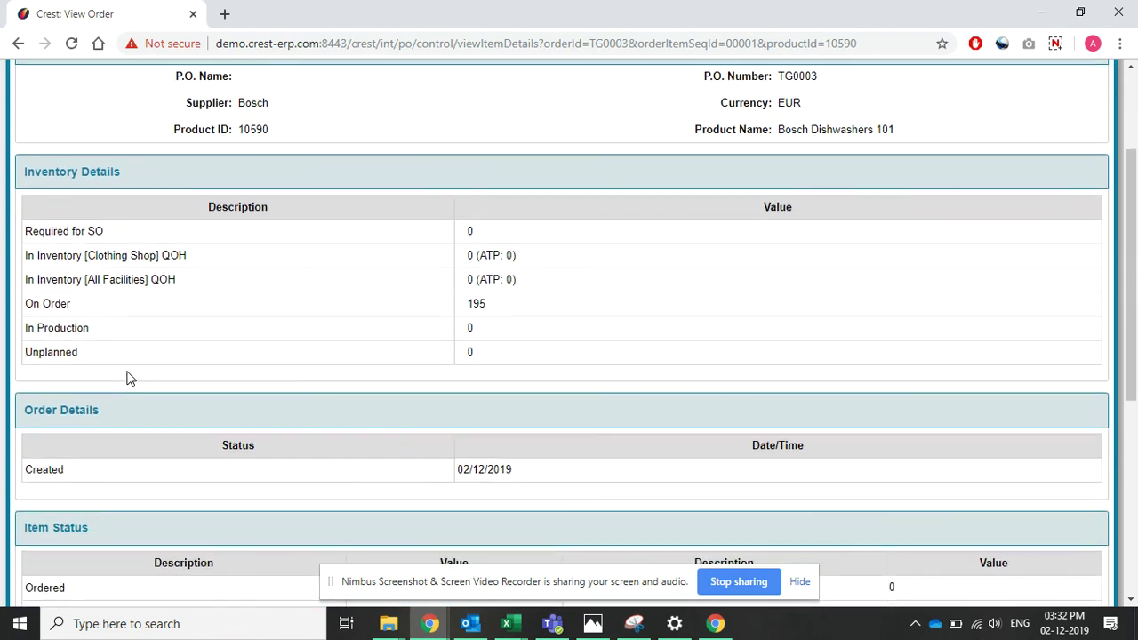
pyautogui.scroll(-1, 127, 378)
pyautogui.scroll(-1, 126, 378)
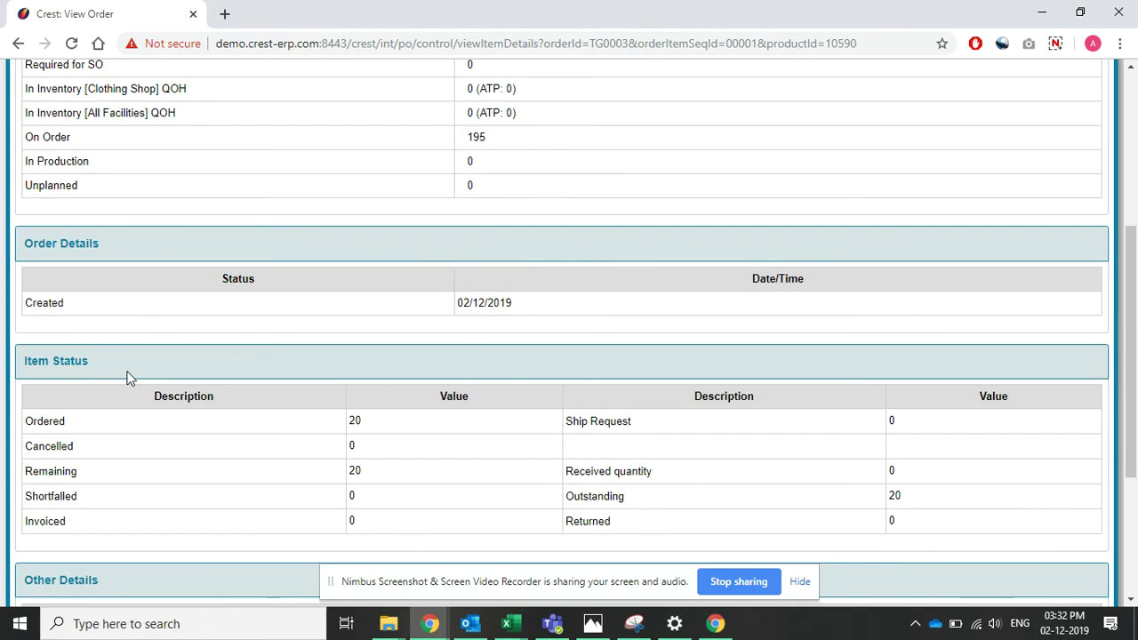
pyautogui.scroll(-2, 126, 377)
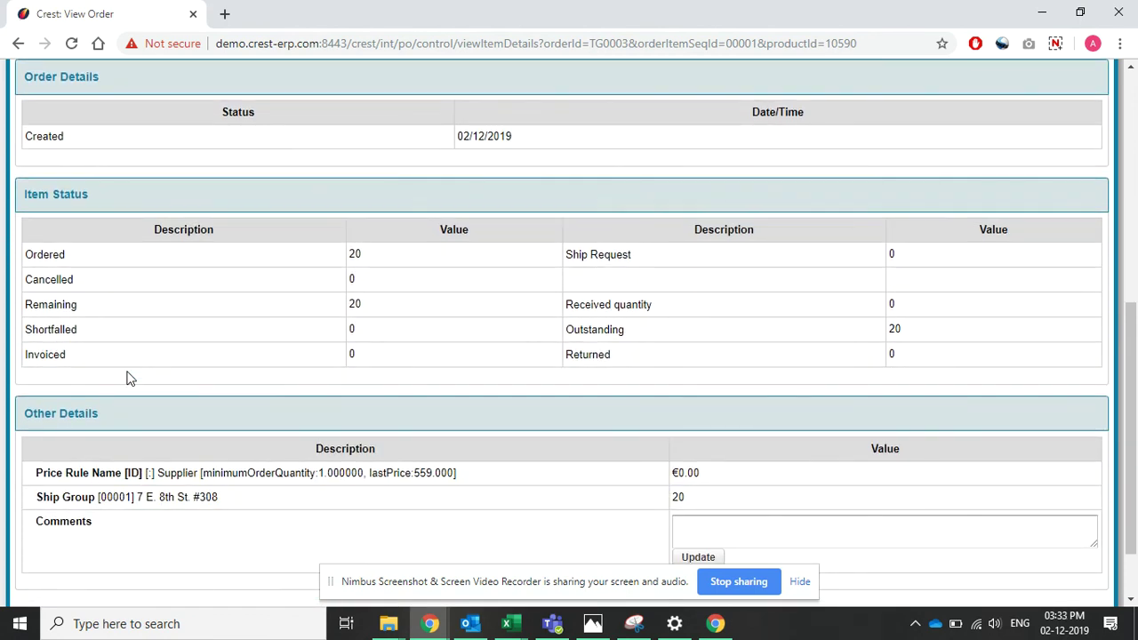
pyautogui.scroll(-1, 127, 378)
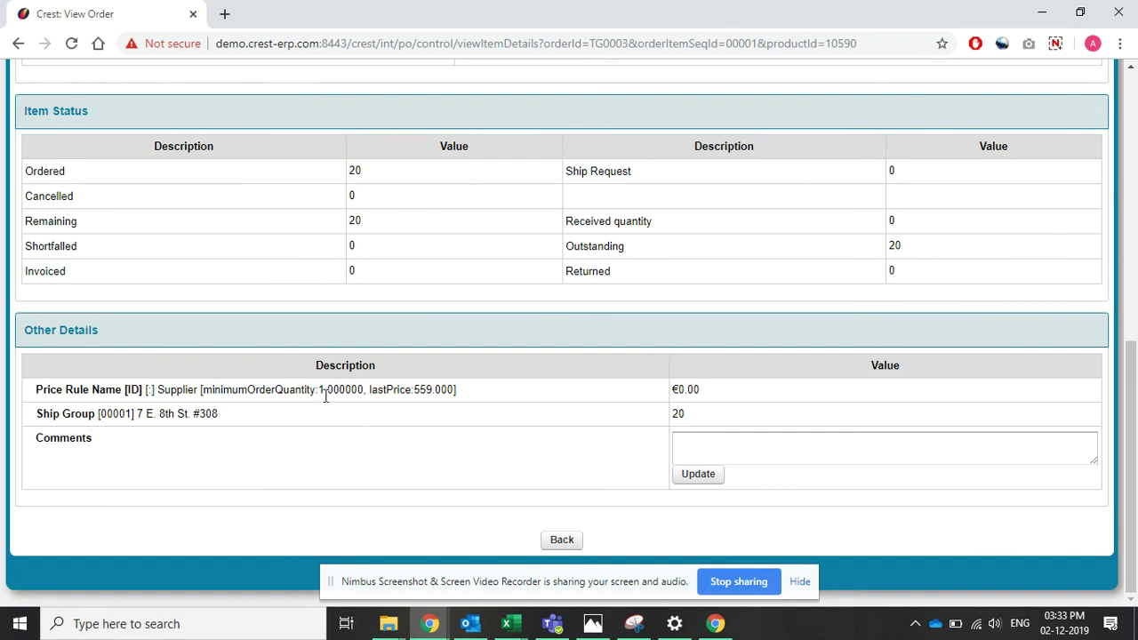
# - Return to order TG0003 and move it through Reviewed and Reviewed 2 to Approved
pyautogui.click(569, 540)
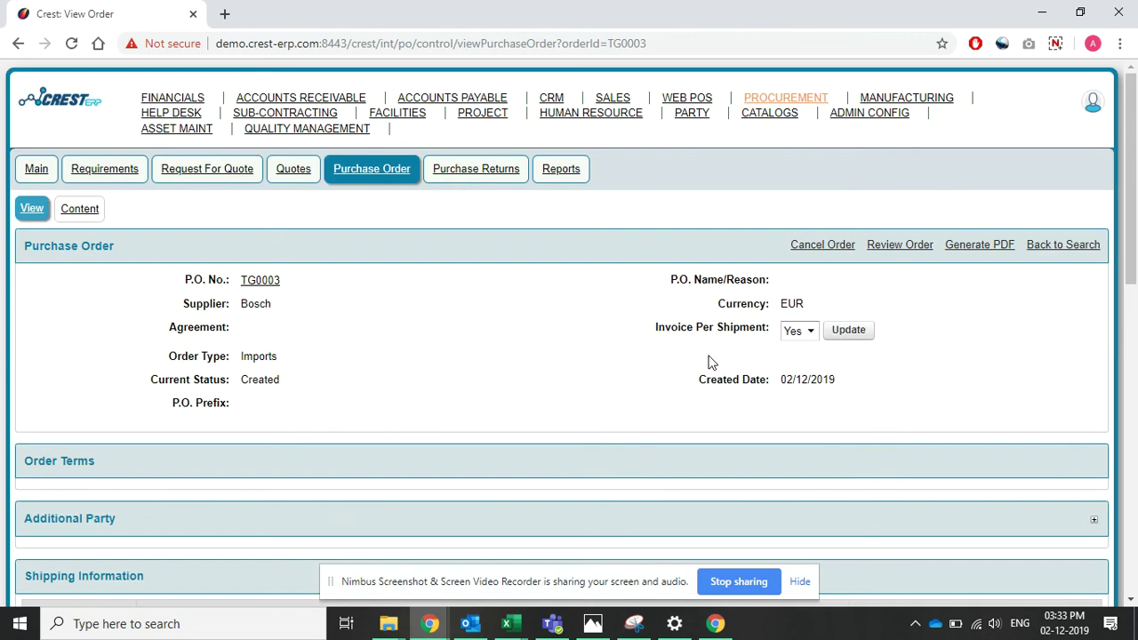
pyautogui.click(902, 253)
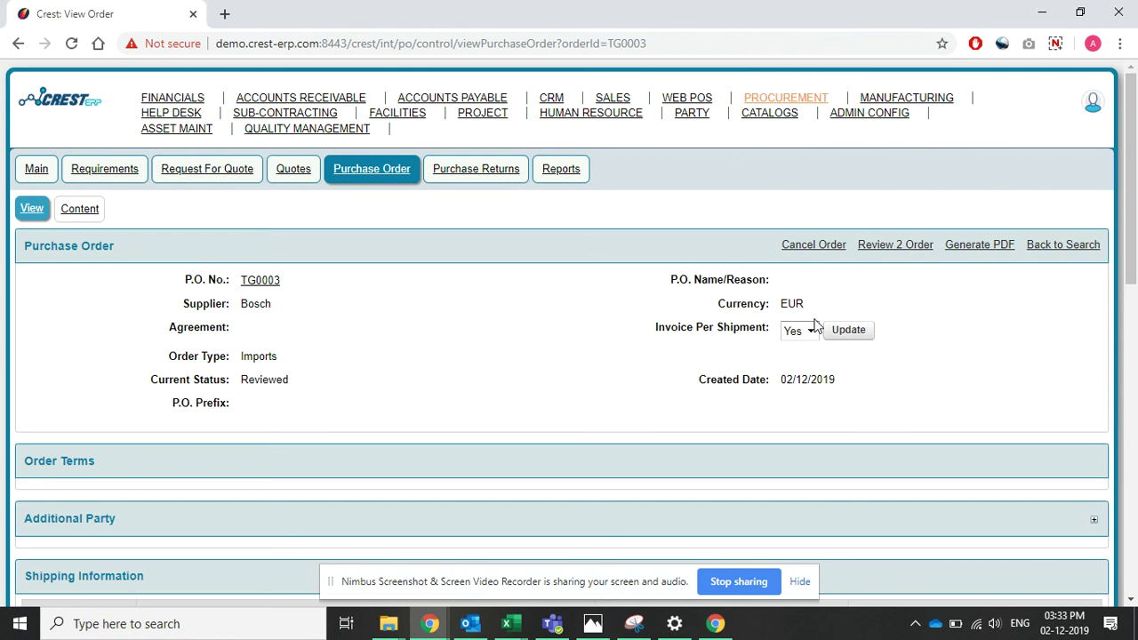
pyautogui.click(885, 245)
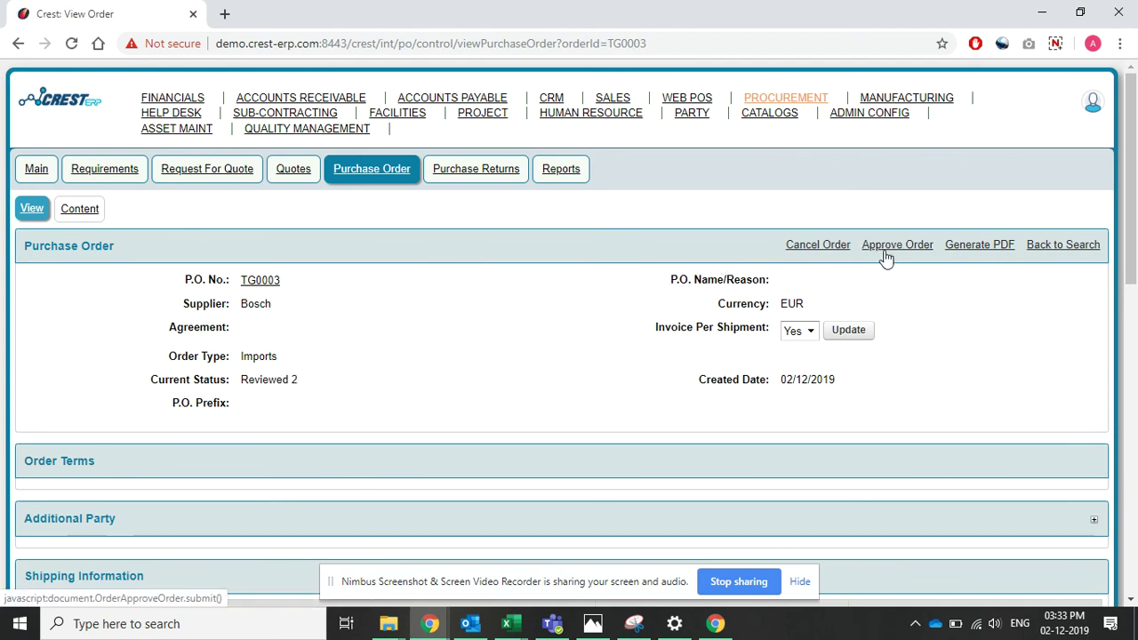
pyautogui.click(883, 249)
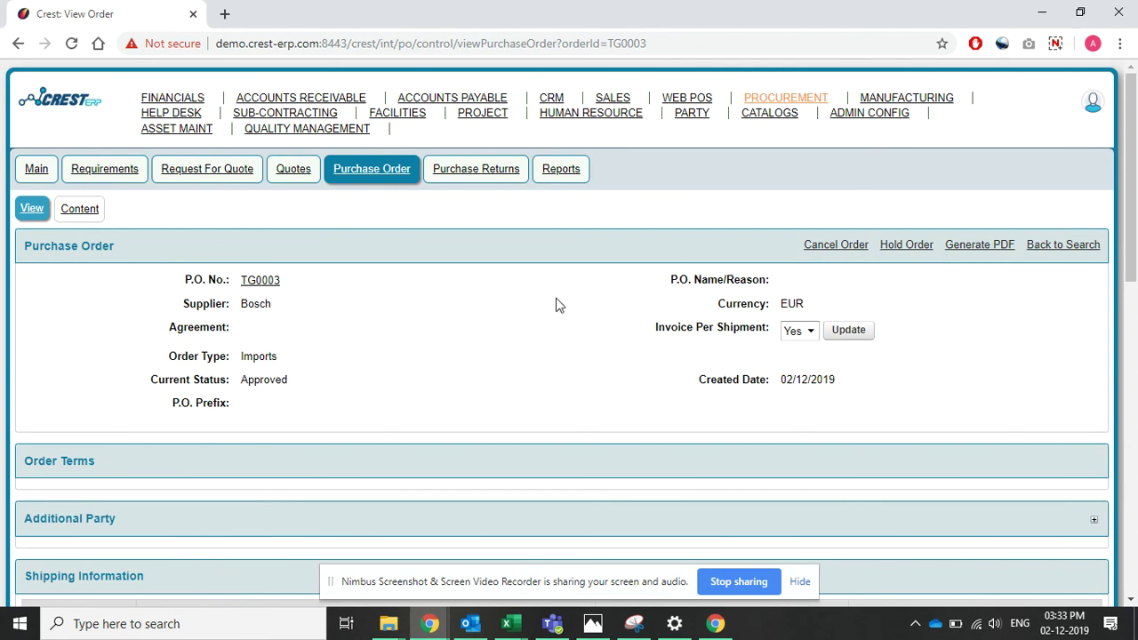
# - Check the approved TG0003 order and generate its PDF
pyautogui.scroll(-5, 558, 305)
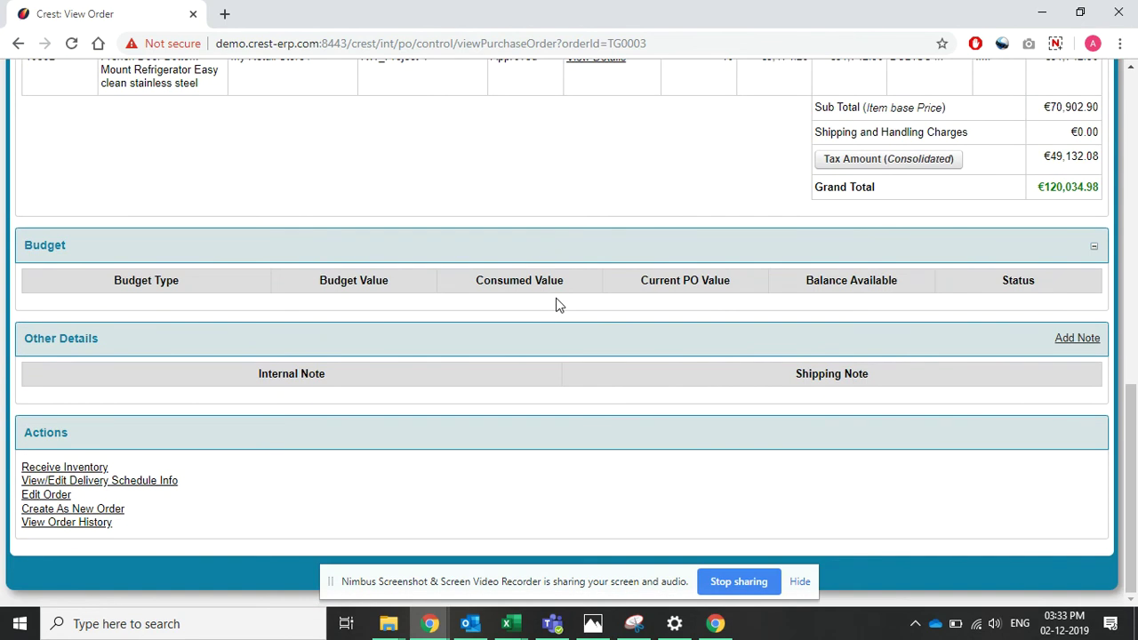
pyautogui.scroll(10, 569, 293)
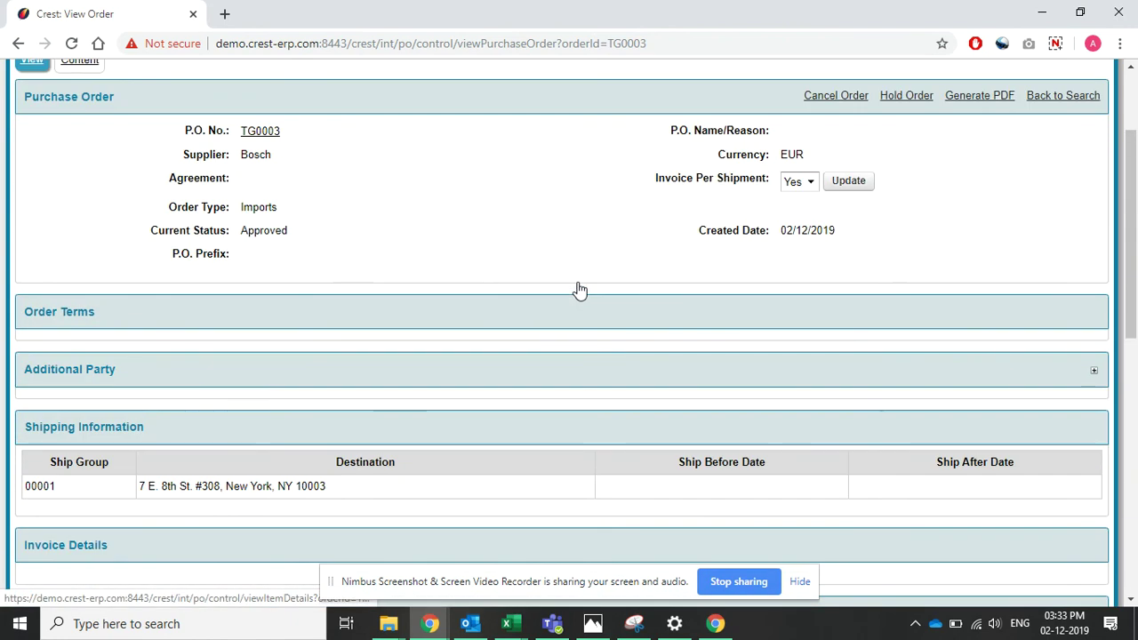
pyautogui.scroll(2, 889, 249)
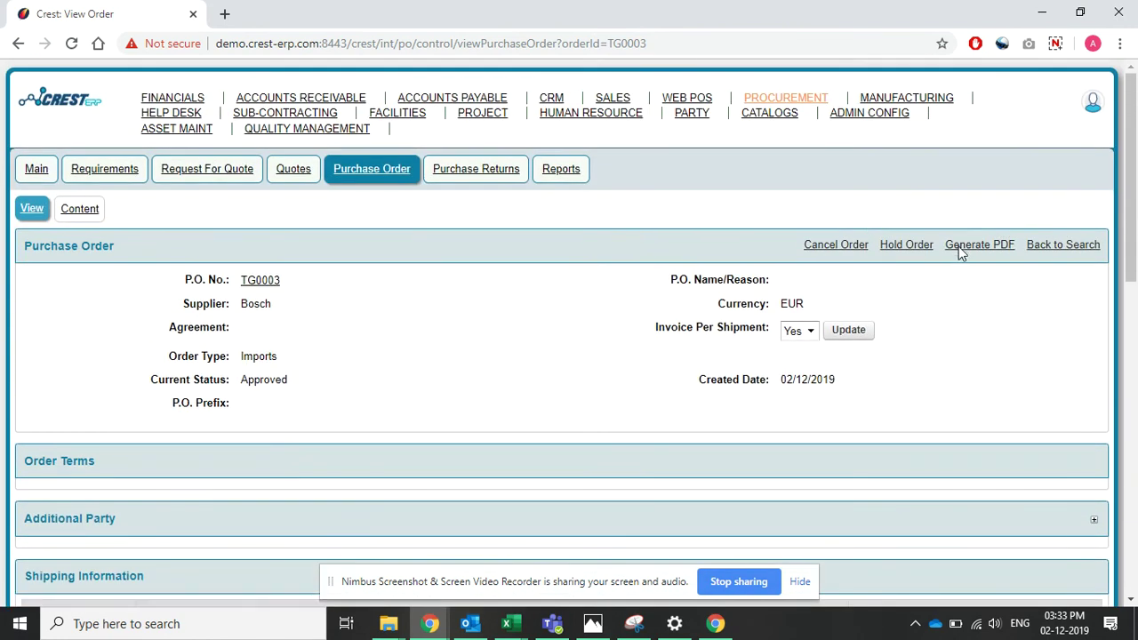
pyautogui.click(960, 247)
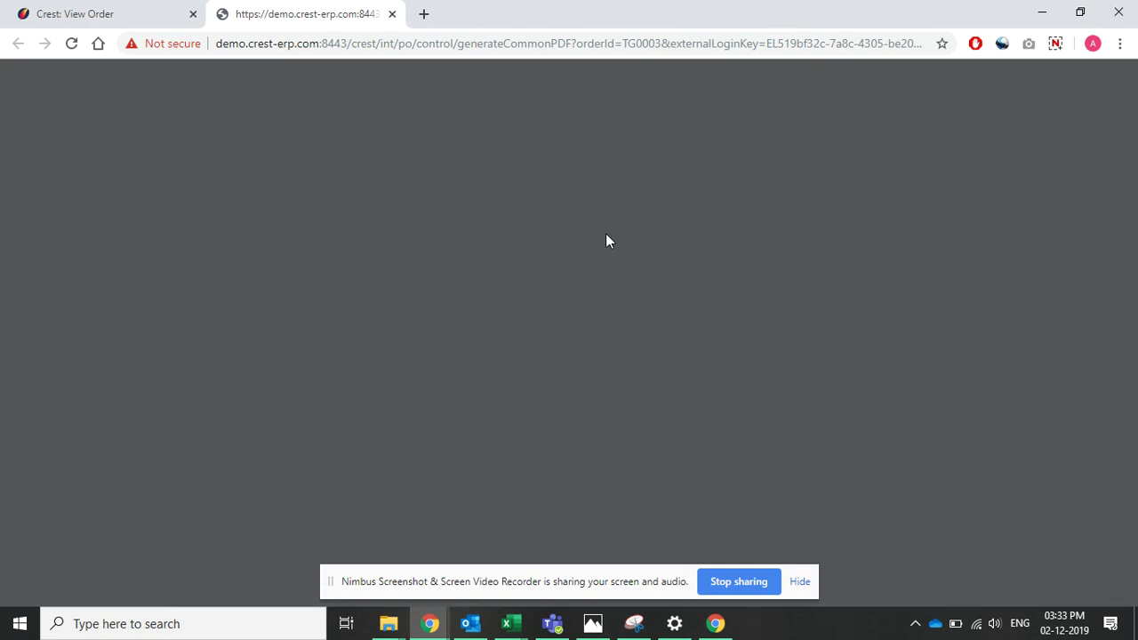
# - Check the TG0003 PDF's grand total of €120,034.98, then switch back to the order view
pyautogui.scroll(-1, 606, 236)
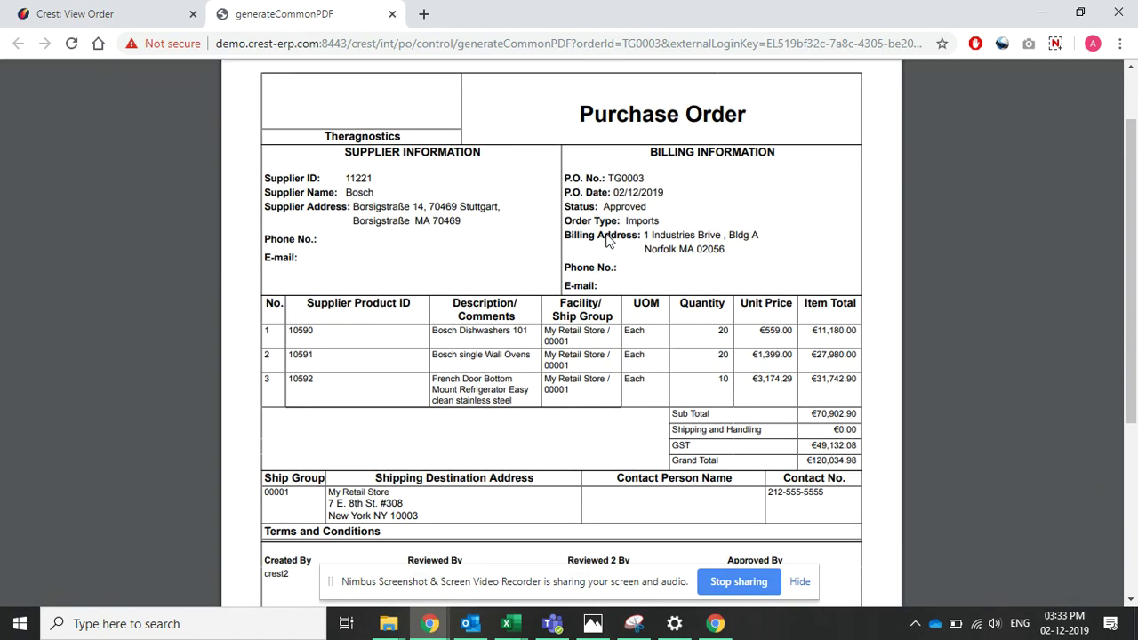
pyautogui.scroll(-1, 606, 240)
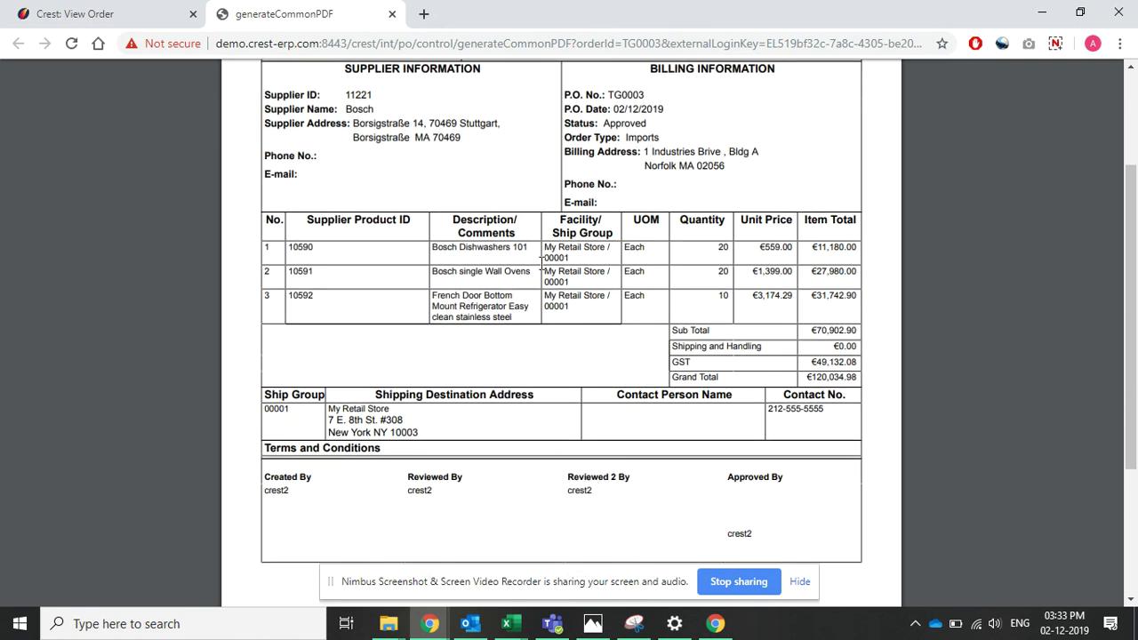
pyautogui.scroll(-2, 701, 281)
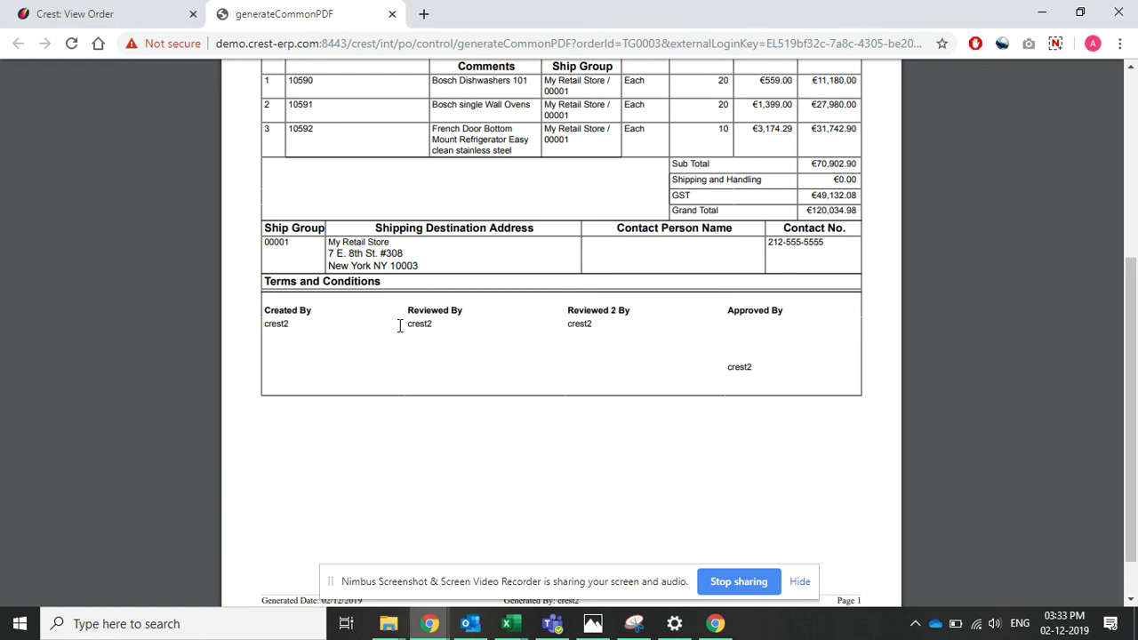
pyautogui.scroll(4, 725, 342)
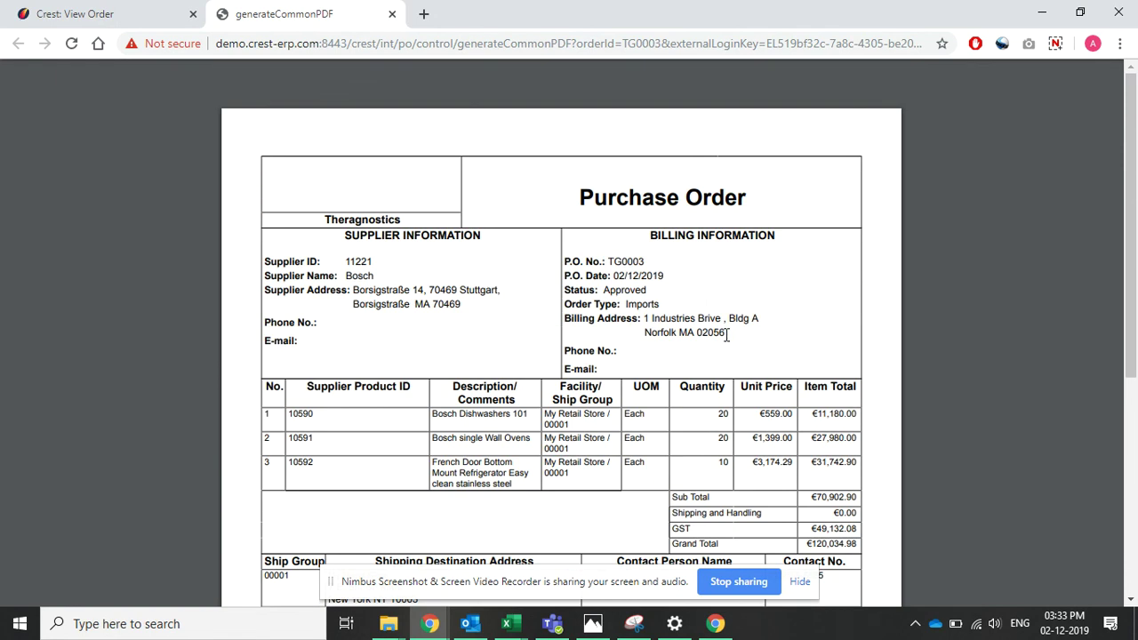
pyautogui.click(122, 12)
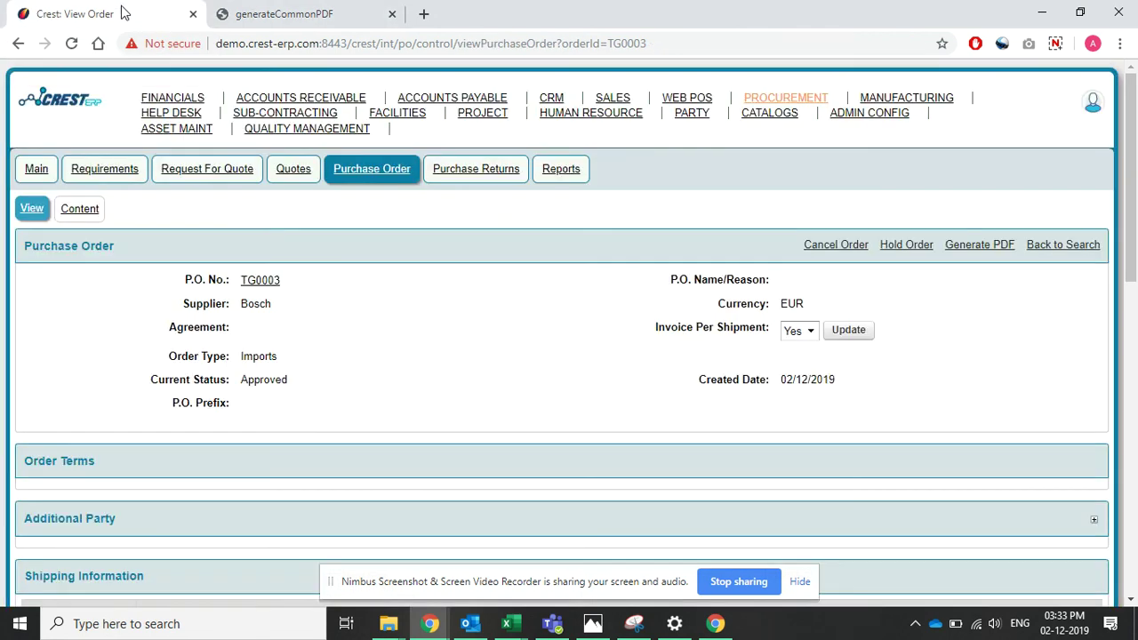